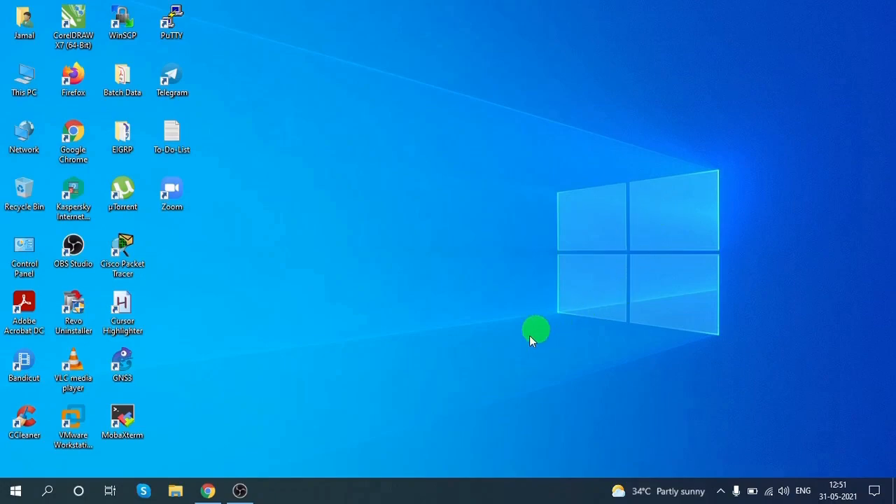
- Switch to the browser, open the running instances list in the EC2 console and start launching a new instance
left_click_drag(208, 490, 237, 494)
left_click(238, 492)
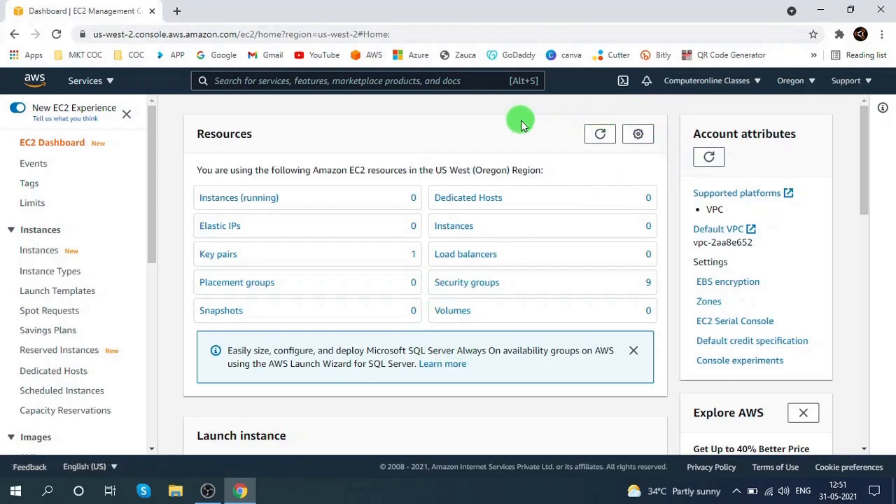
left_click(240, 198)
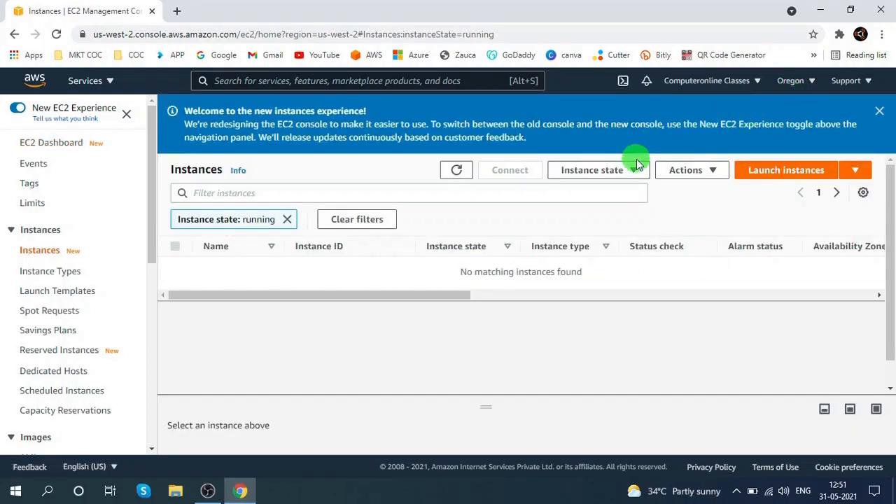
left_click(879, 111)
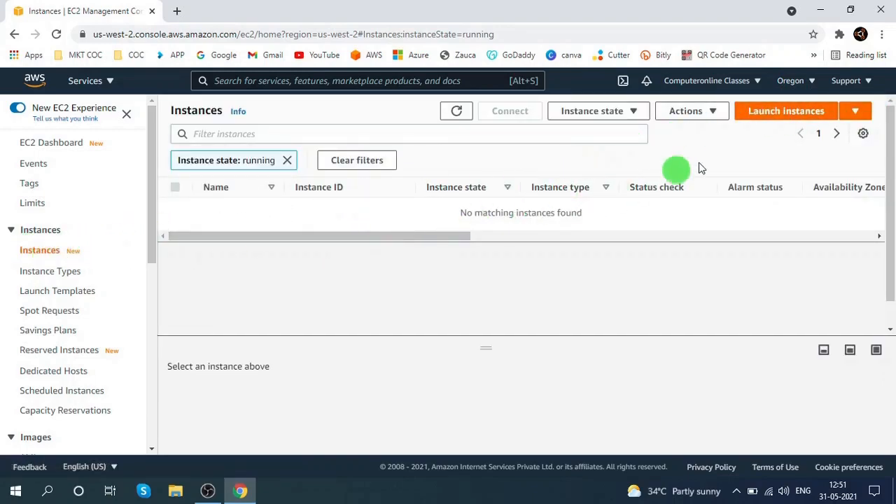
left_click(765, 114)
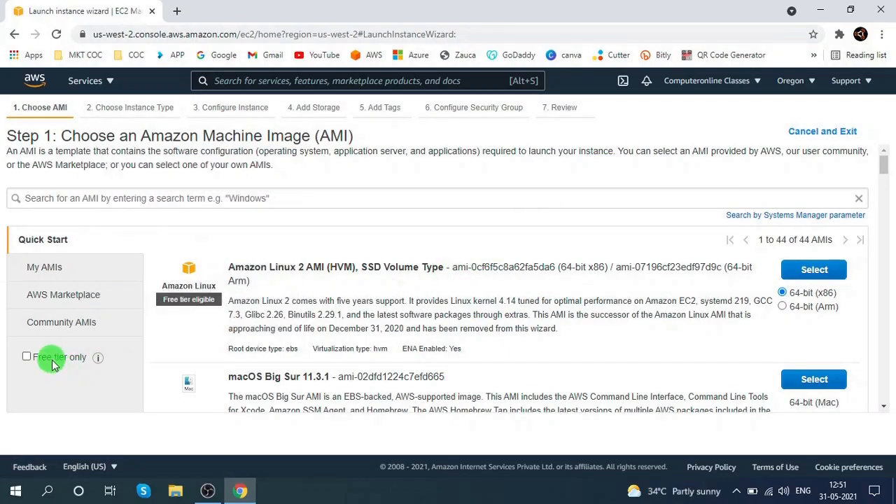
- Filter the AMIs to free tier only and select the Microsoft Windows Server 2019 Base AMI
left_click(27, 357)
scroll(387, 358, "down", 6)
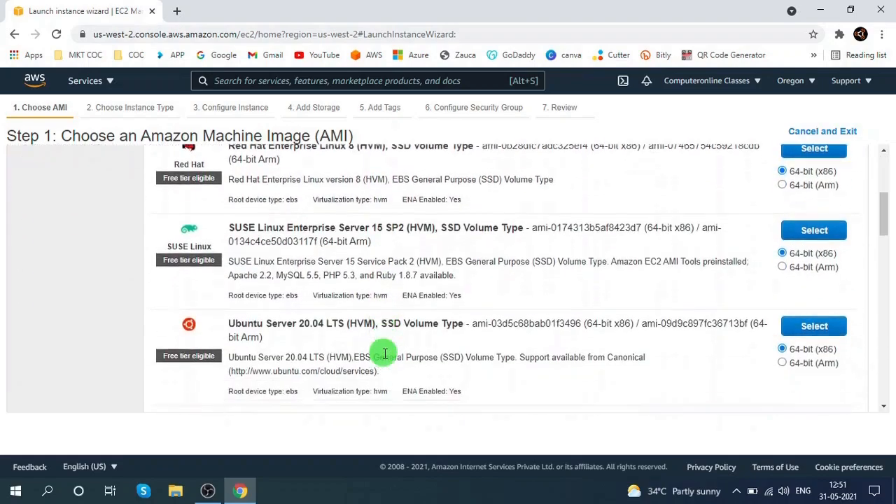
scroll(284, 354, "down", 3)
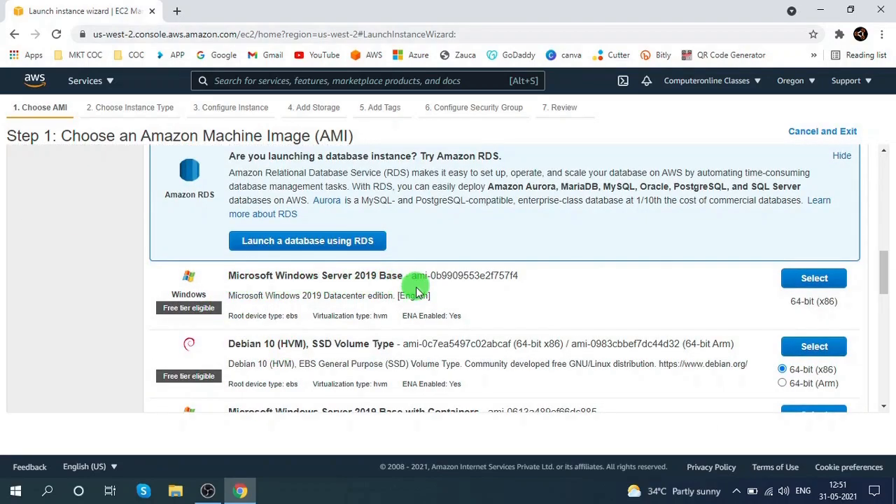
left_click(790, 286)
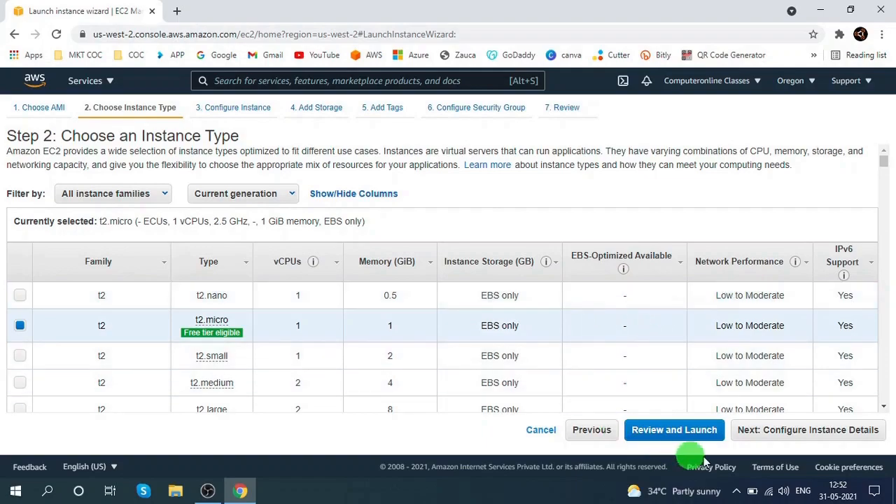
- Keep the t2.micro instance type, the default subnet and storage, and advance to the tags step
left_click(780, 429)
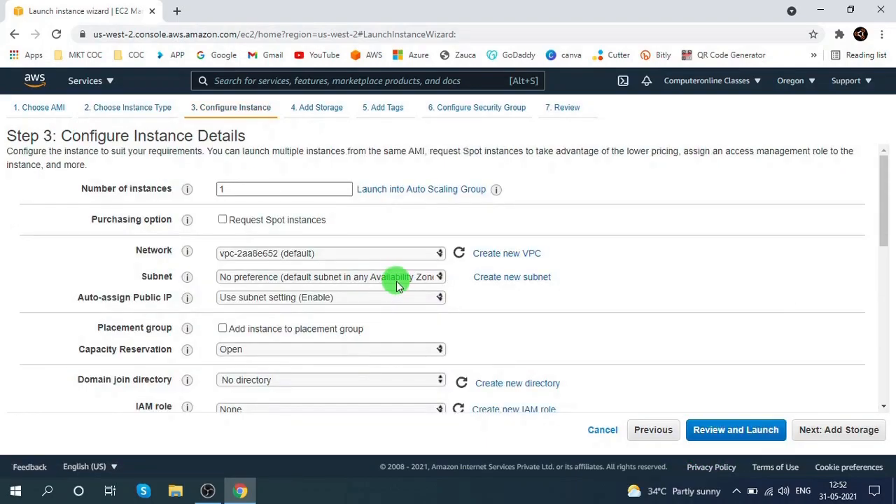
left_click(370, 278)
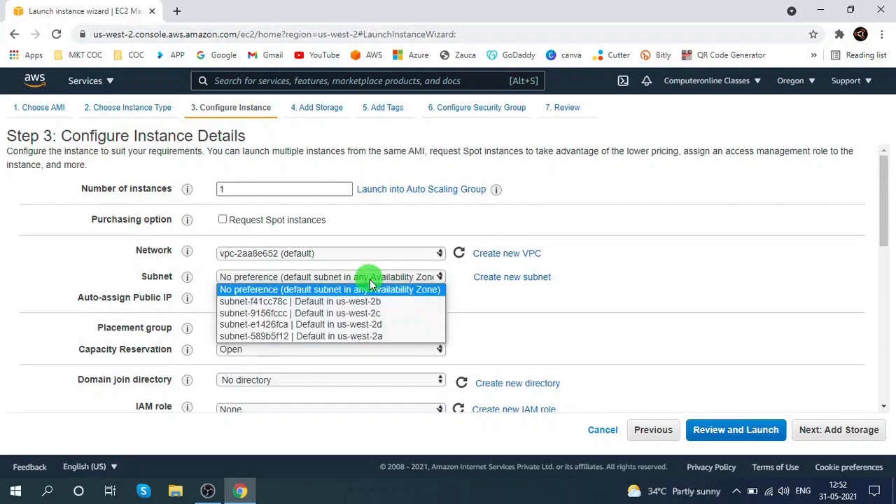
left_click(640, 286)
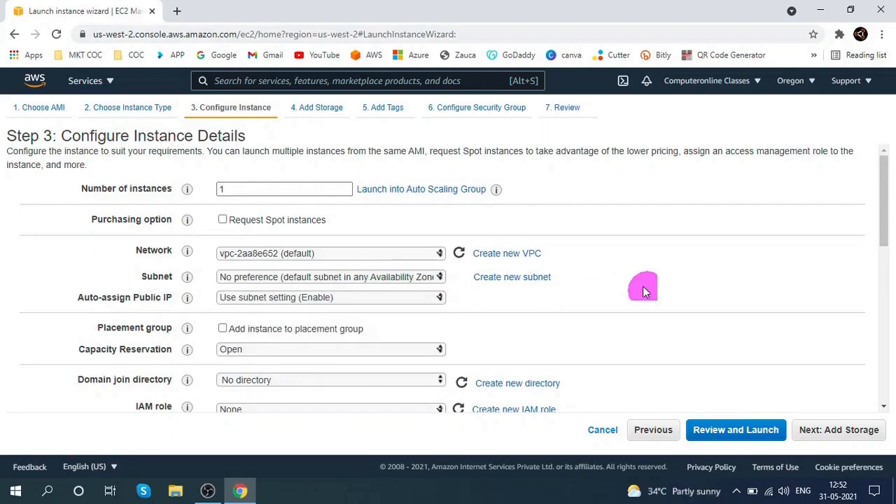
left_click(833, 429)
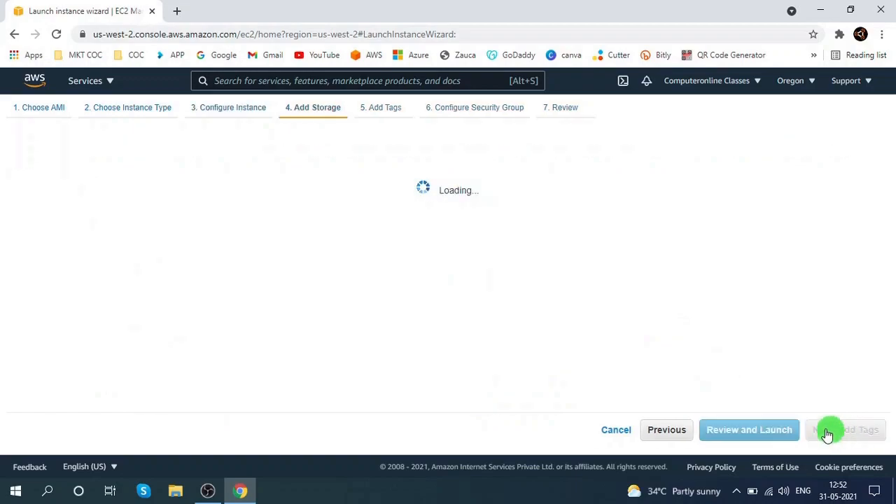
left_click(844, 429)
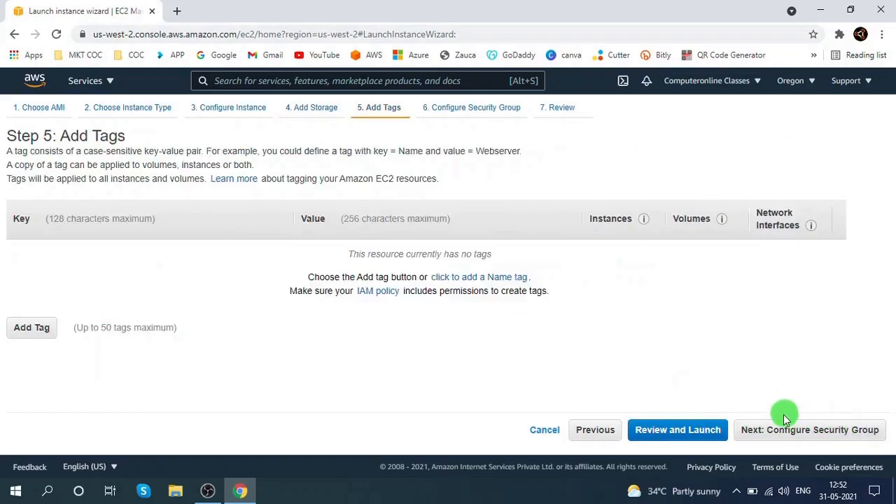
- Add a Name tag with the value VMMachine1
left_click(508, 280)
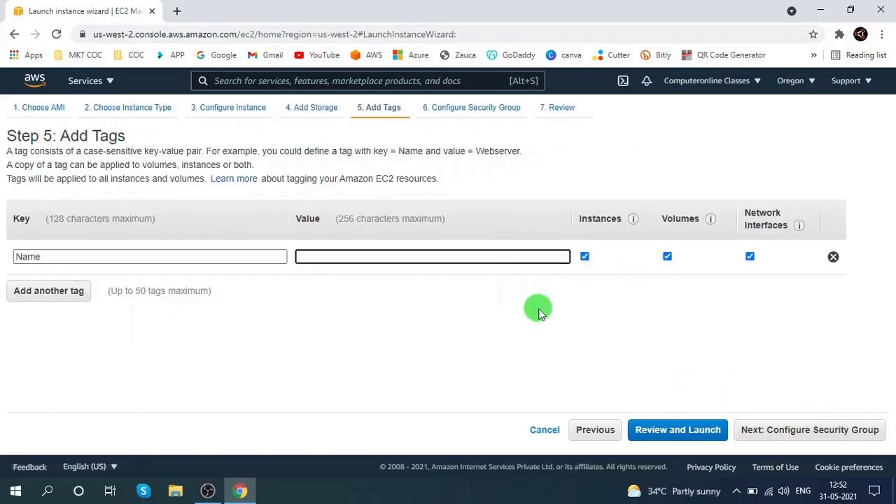
type("VM1")
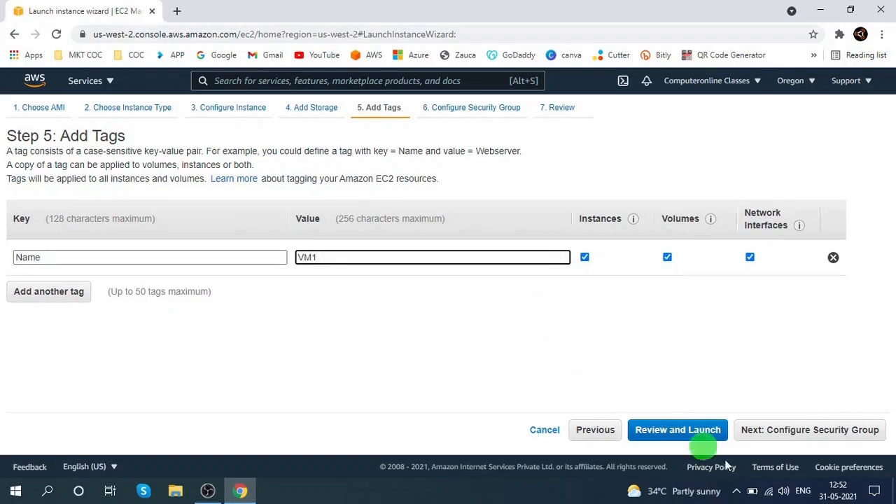
left_click(315, 258)
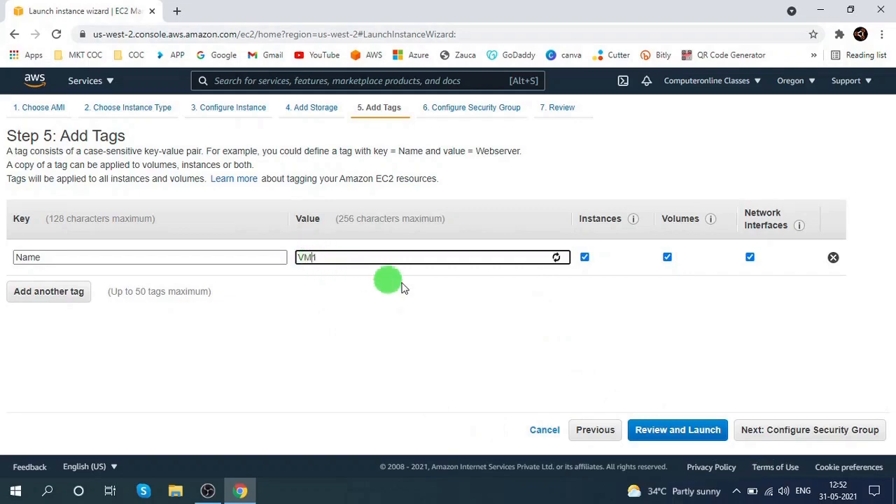
type("Machine")
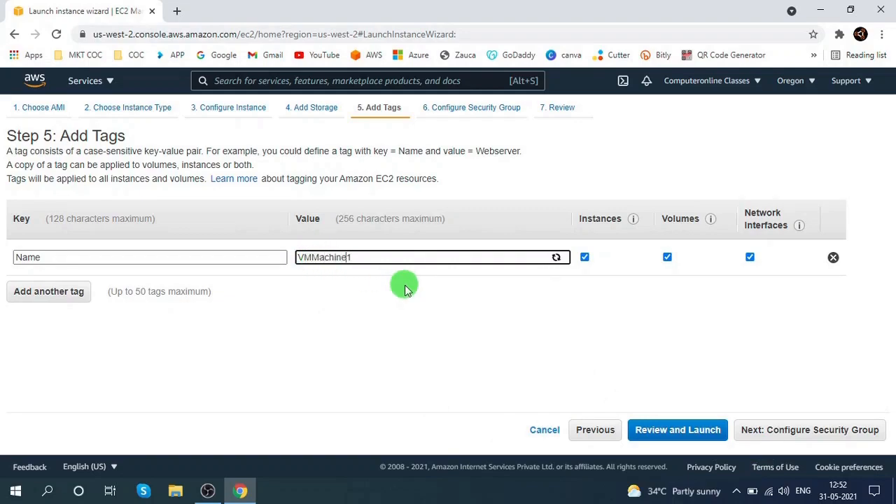
- Review and launch the instance with the existing oregonkey key pair, acknowledging access to its private key file
left_click(813, 435)
left_click(811, 433)
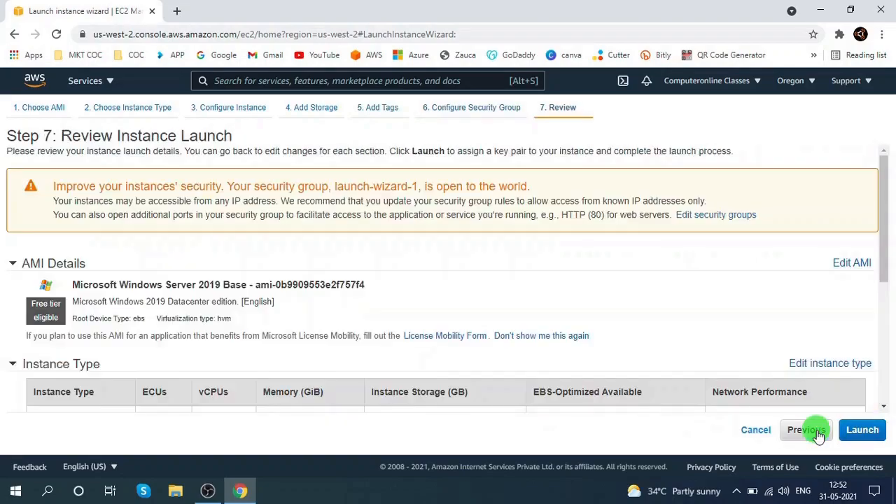
left_click(860, 430)
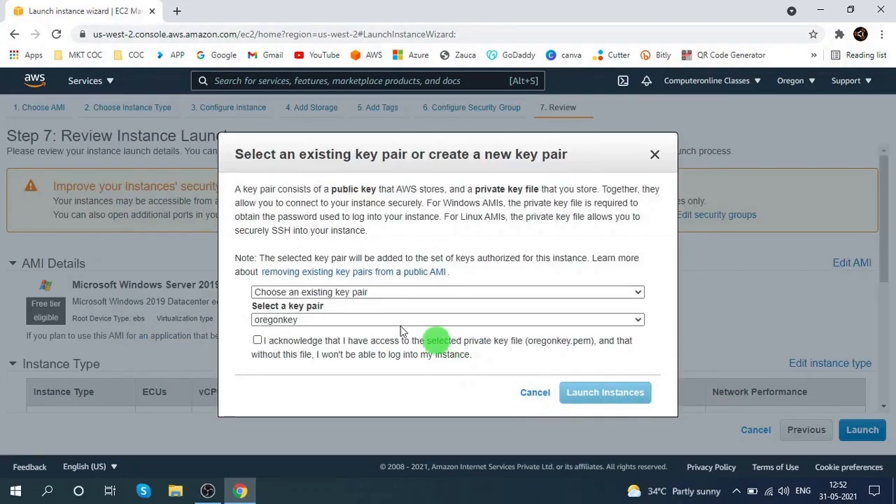
left_click(301, 348)
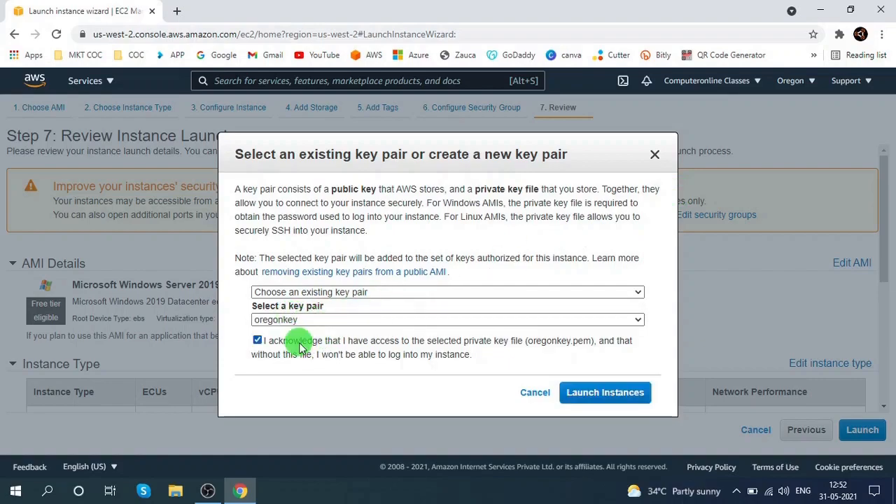
left_click(593, 396)
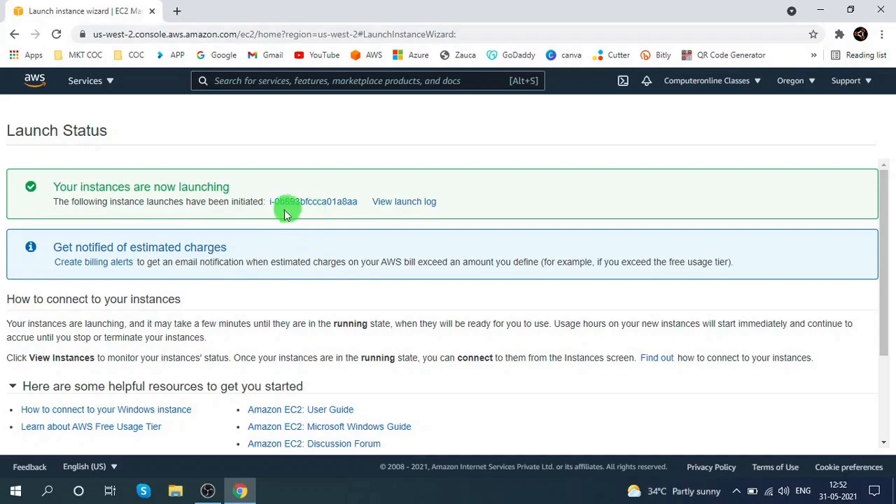
- Open the new instance in the instances list, select it and copy its public IPv4 address
left_click(308, 208)
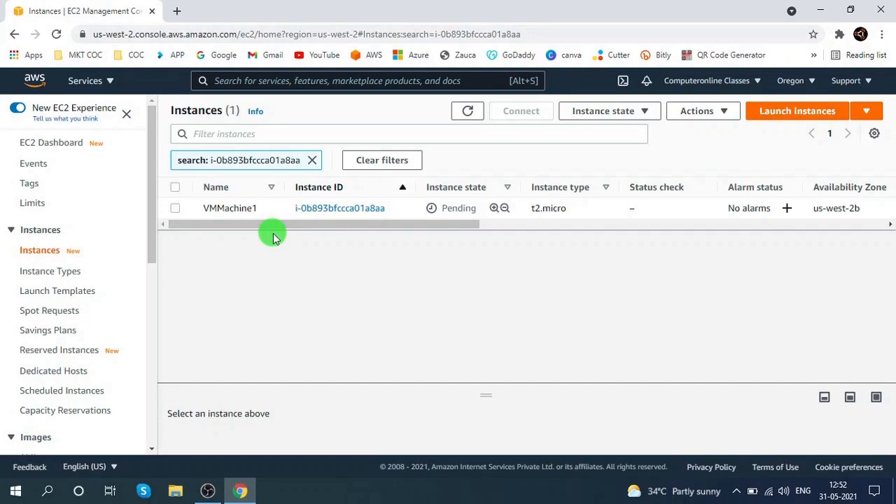
left_click(175, 208)
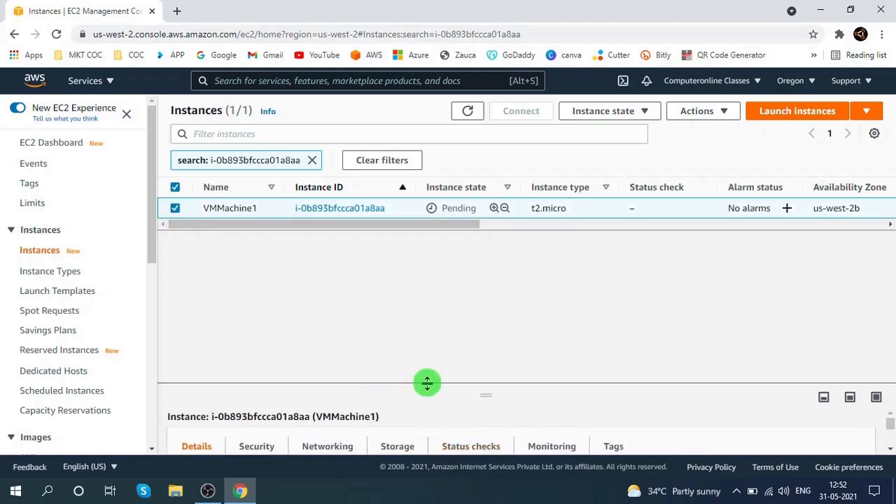
left_click_drag(471, 396, 472, 300)
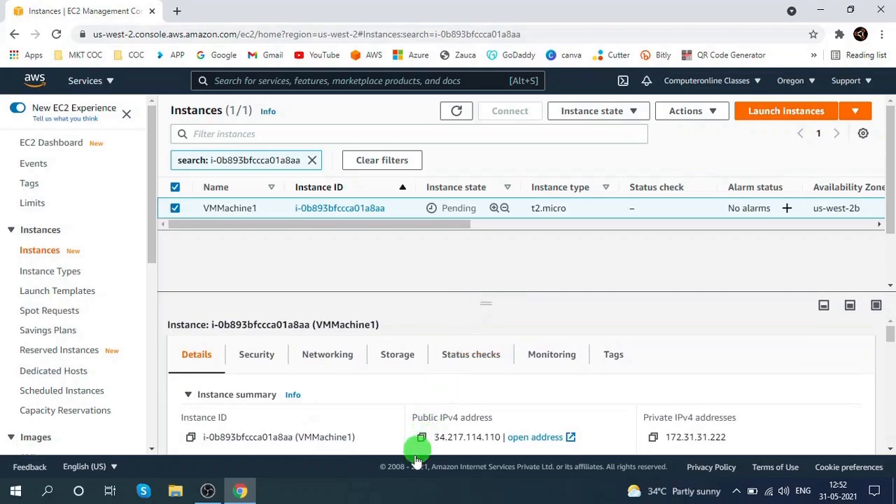
left_click(422, 436)
- Open Notepad and note the name VMMachine1 followed by the pasted public IPv4 address, then minimize it
key("super+r")
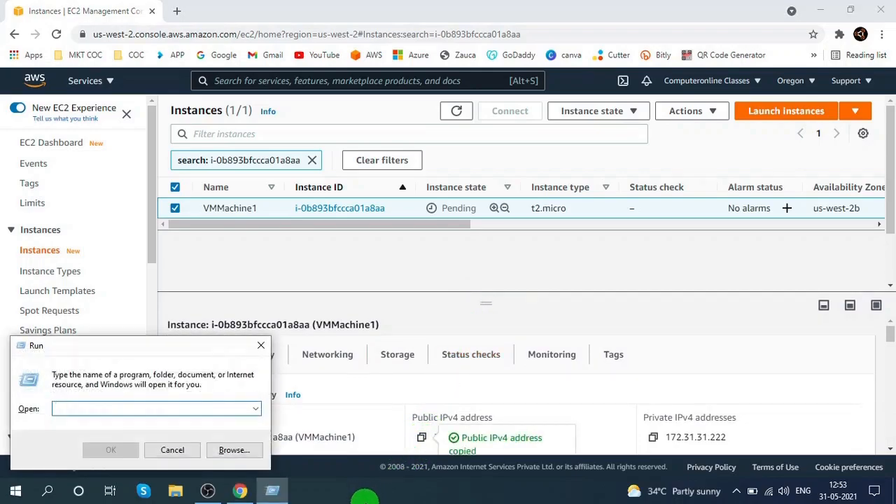
type("notepad")
key("Return")
type("VMMac")
type("hin1")
type("e1")
key("ctrl+v")
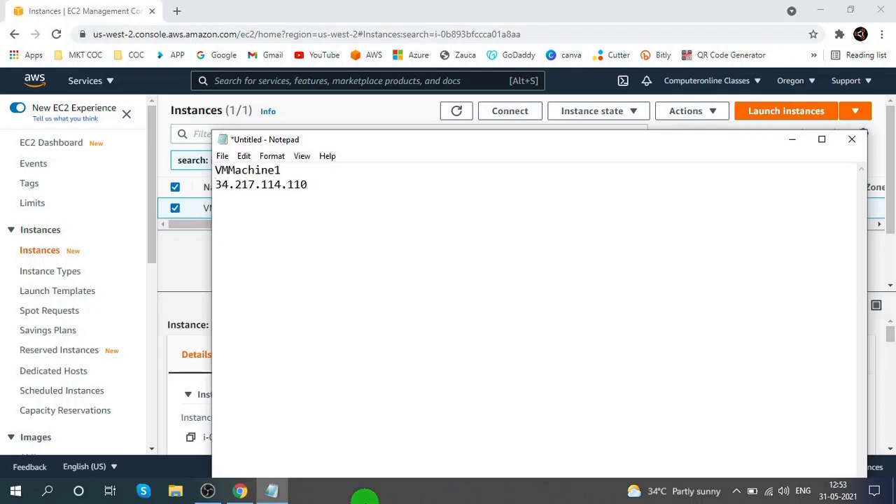
left_click(789, 139)
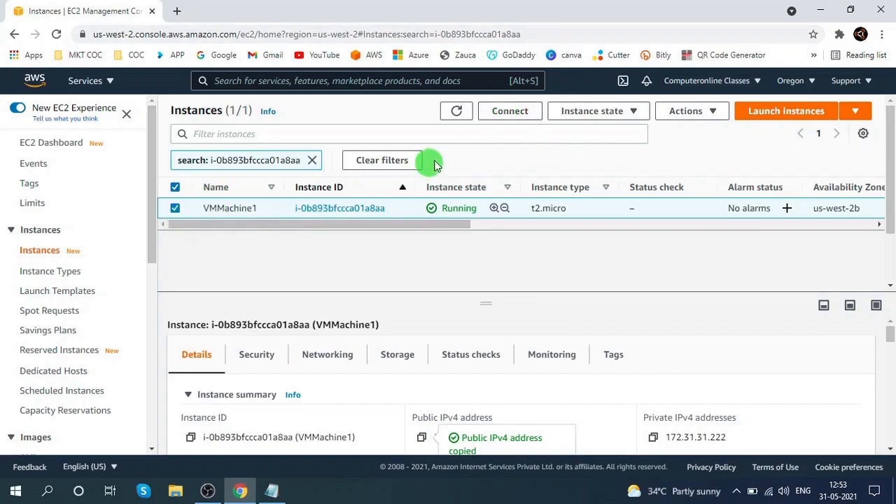
- Try to retrieve the Windows password from the instance's RDP client connection options, then close the page
left_click(493, 121)
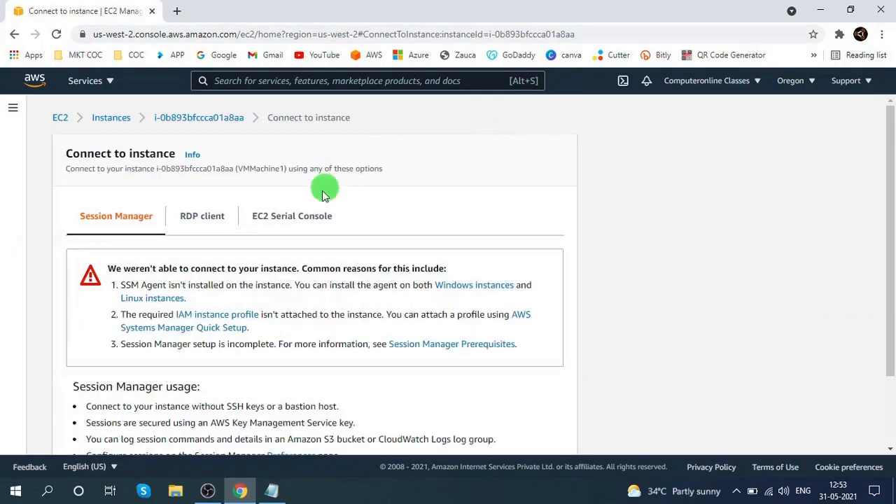
left_click(217, 217)
scroll(256, 223, "down", 1)
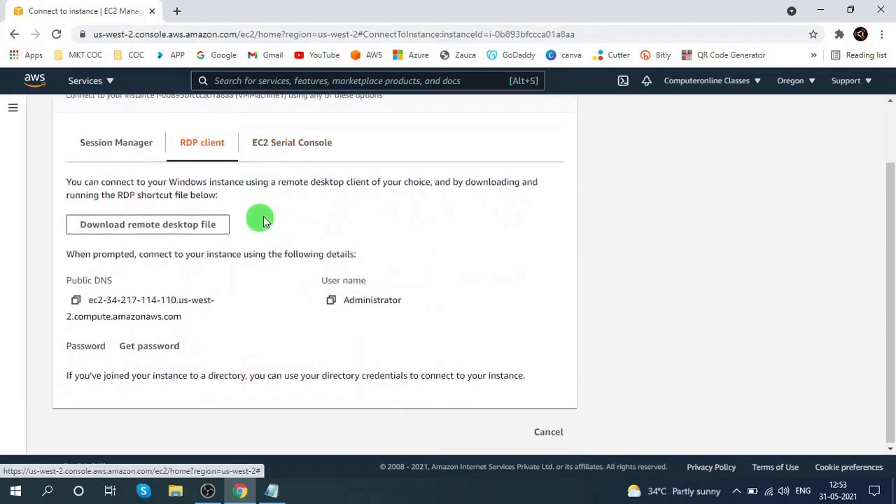
left_click(165, 354)
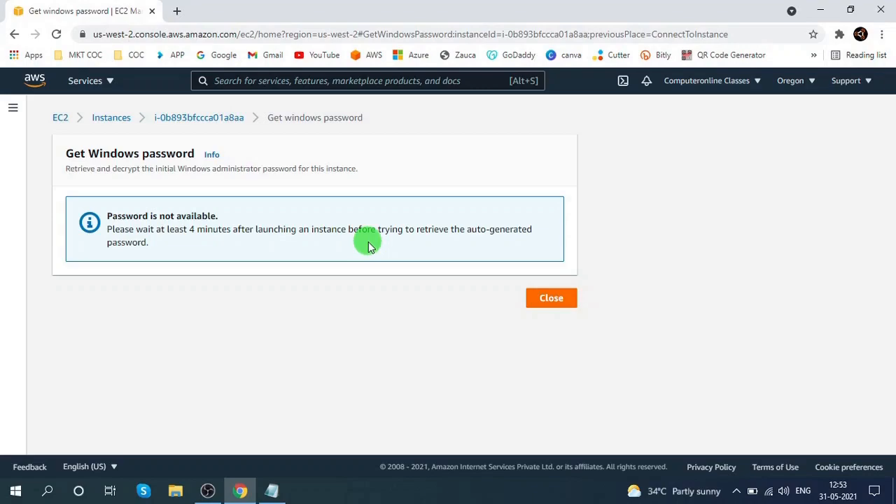
left_click(550, 298)
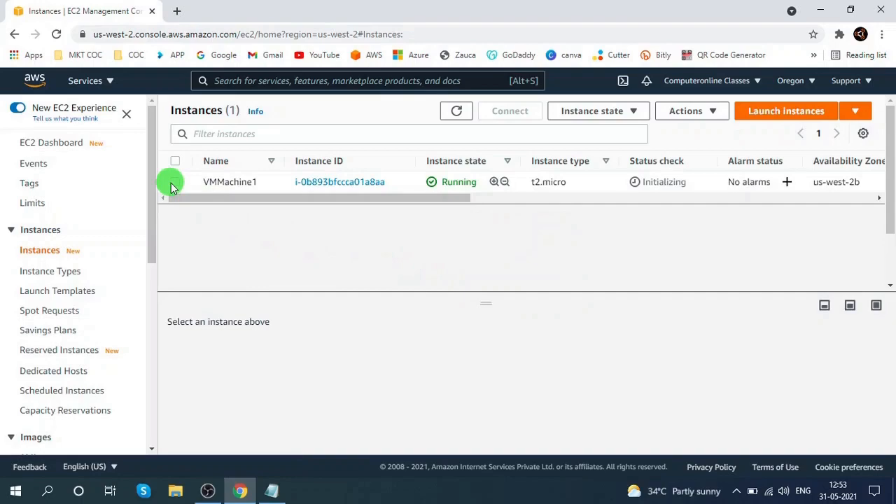
- Select VMMachine1 and try again to get its Windows password through the instance's security actions
left_click(174, 182)
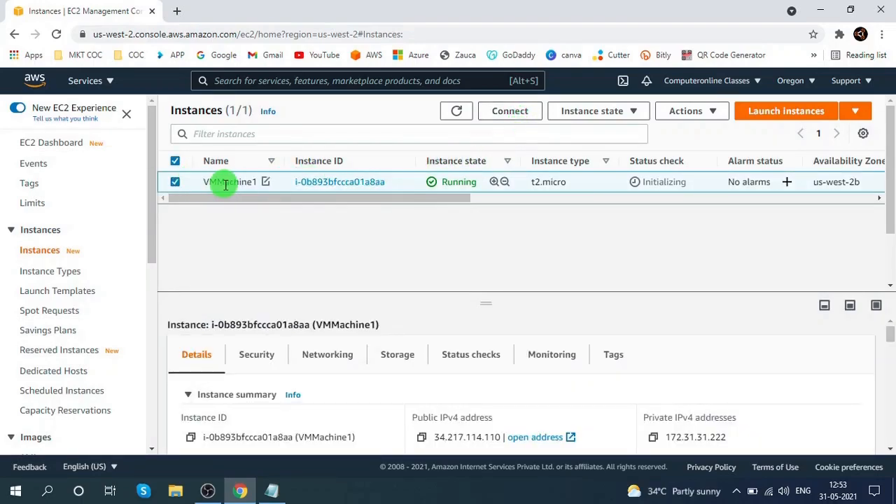
left_click(713, 112)
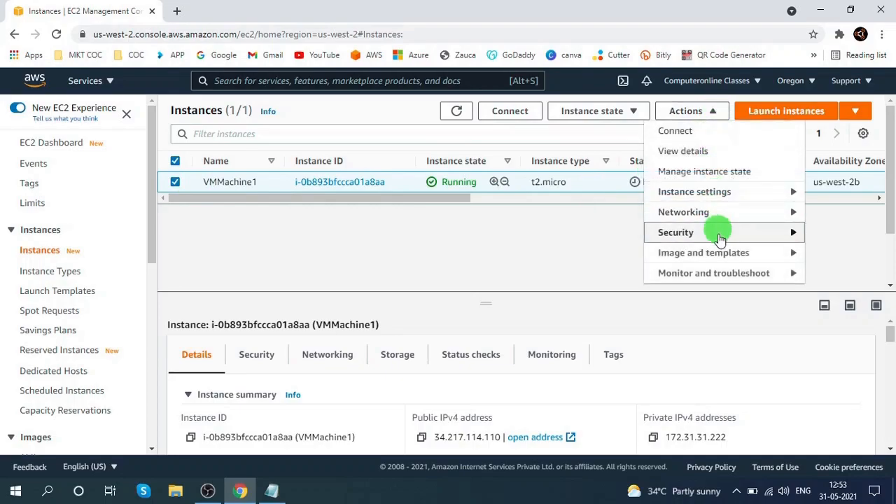
left_click(719, 238)
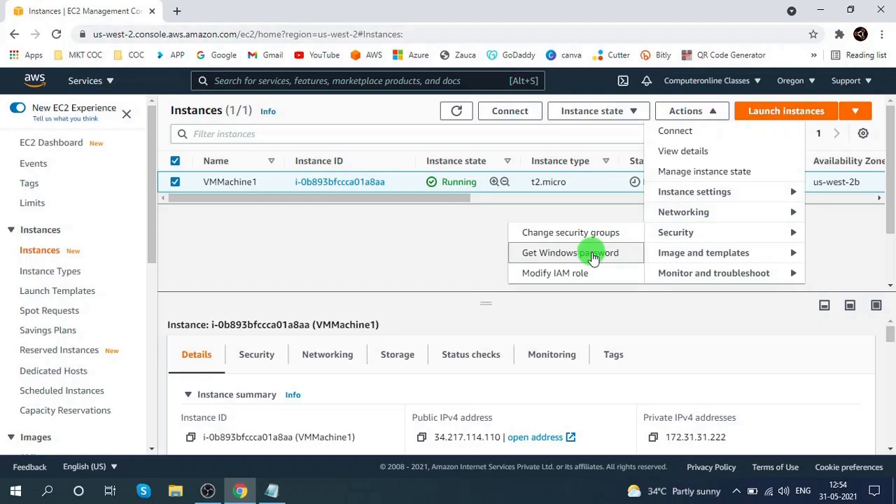
left_click(592, 254)
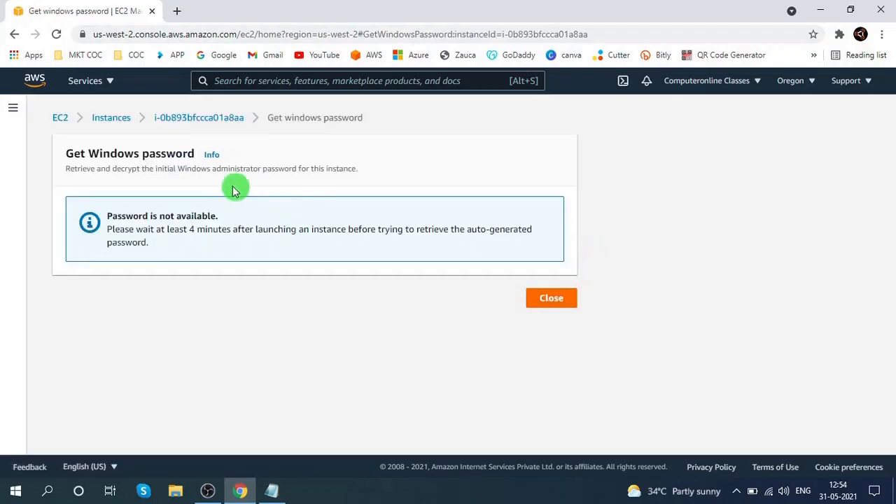
left_click(553, 297)
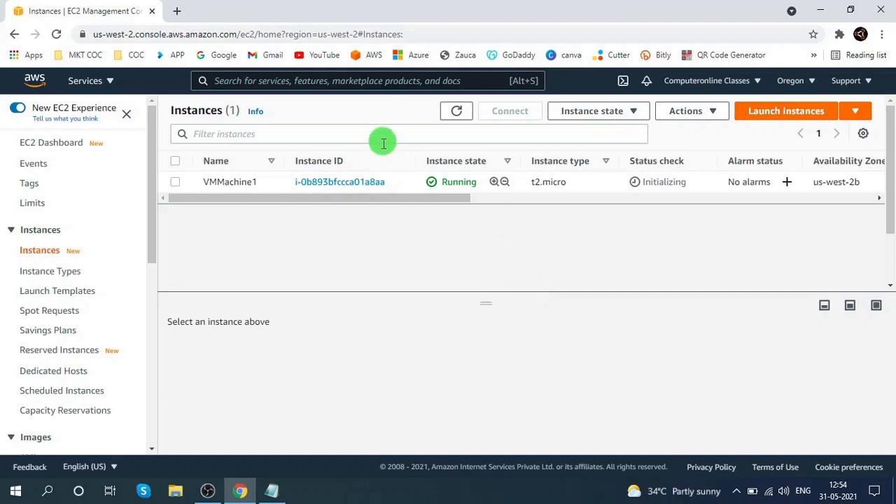
- Try to get VMMachine1's Windows password from the RDP client connection options, then close the page
left_click(175, 182)
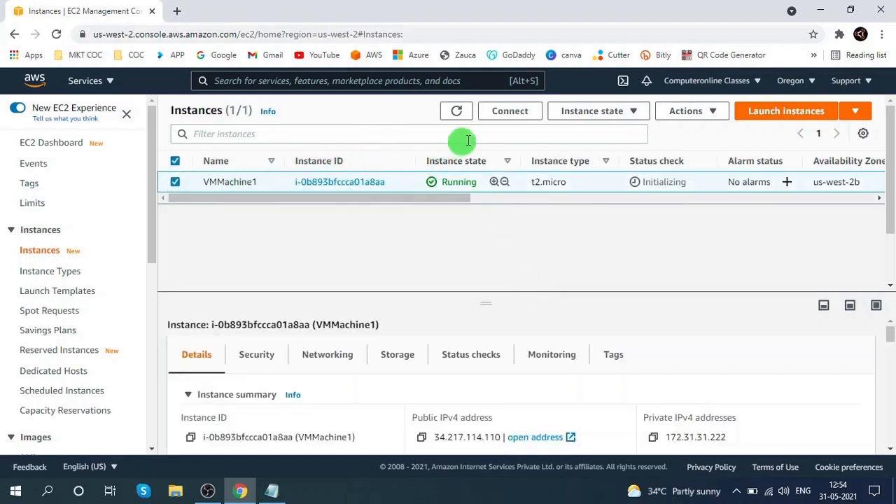
left_click(516, 112)
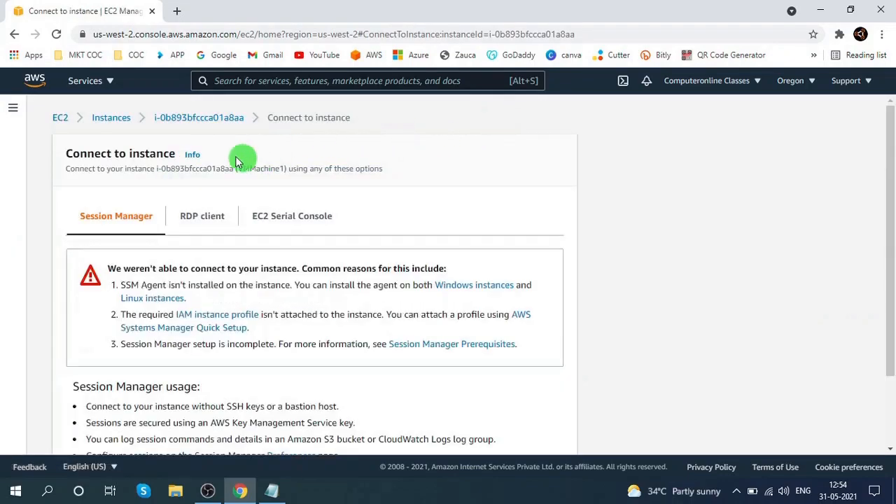
left_click(211, 217)
left_click(167, 418)
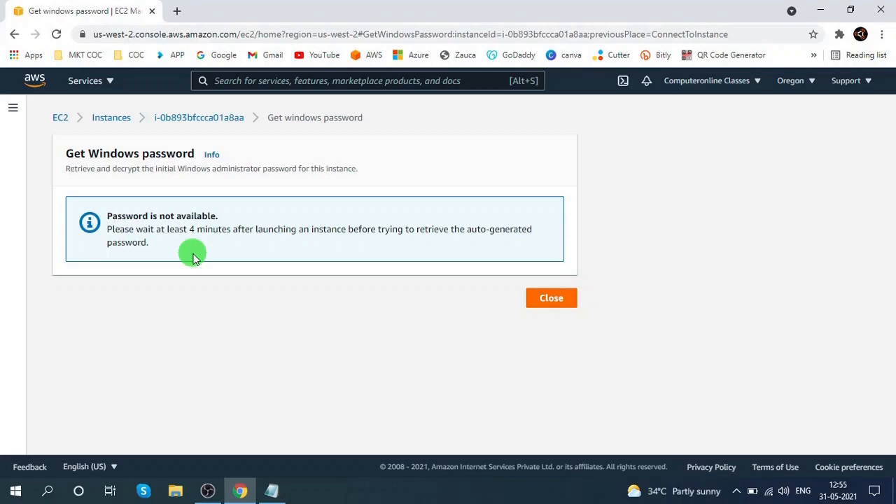
left_click(552, 298)
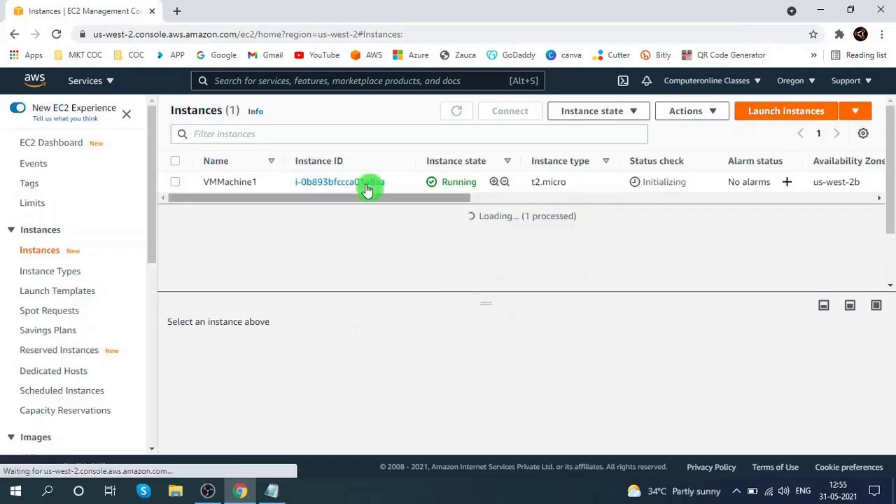
- Reopen the instance's Get password page, load the oregonkey.pem key pair from Downloads and decrypt the Windows password
left_click(175, 182)
left_click(498, 112)
left_click(202, 216)
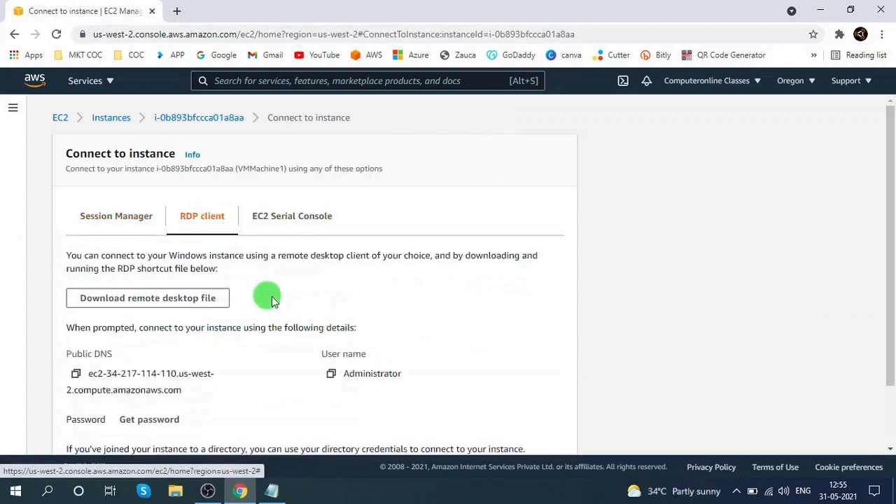
scroll(231, 329, "down", 1)
left_click(176, 347)
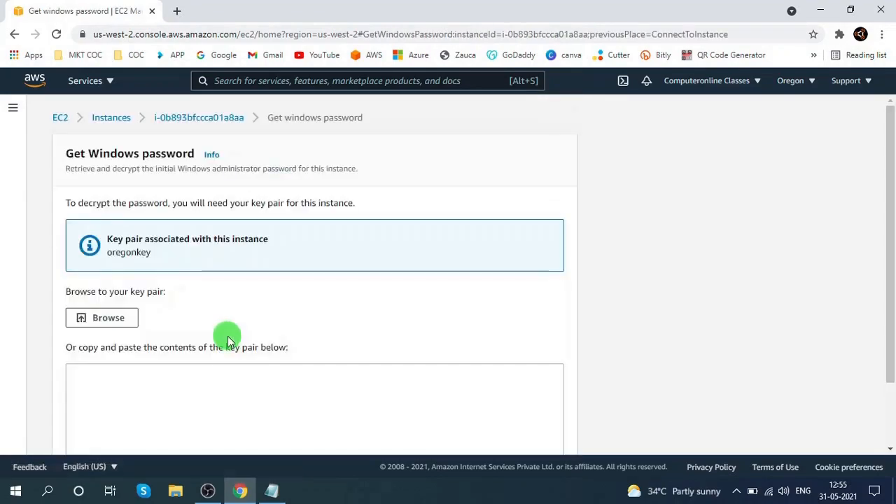
left_click(116, 317)
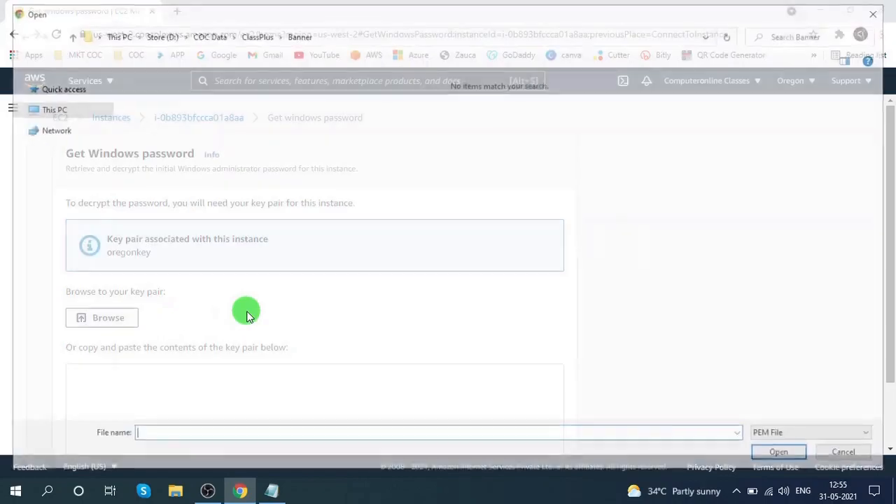
left_click(60, 172)
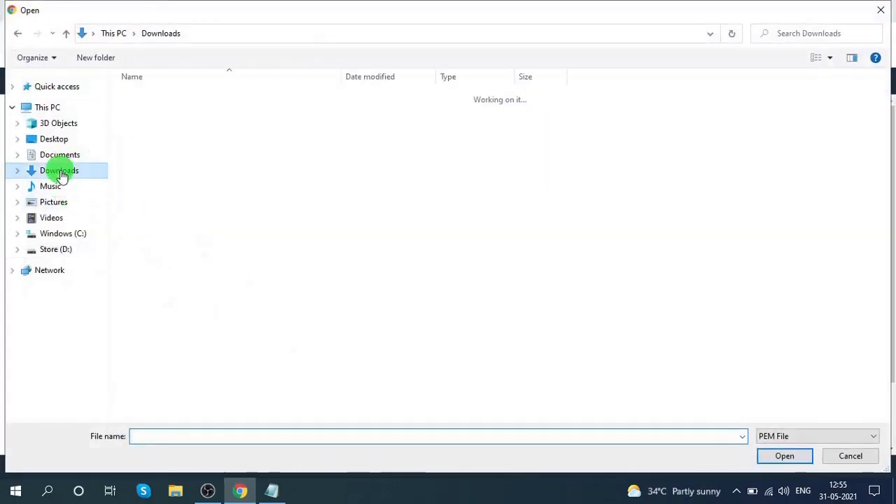
double_click(160, 128)
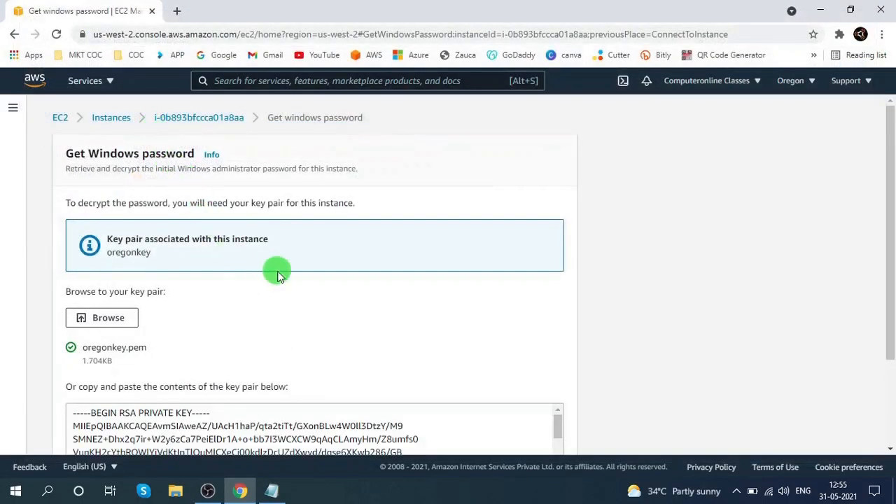
scroll(277, 275, "down", 3)
left_click(510, 431)
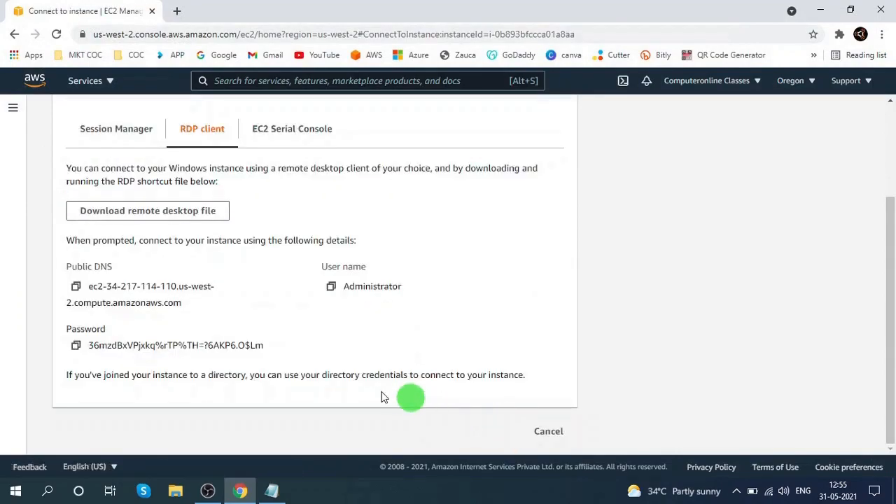
- Copy the decrypted password into Notepad on a new line, minimize Notepad and cancel the connect page
left_click(75, 345)
left_click(272, 491)
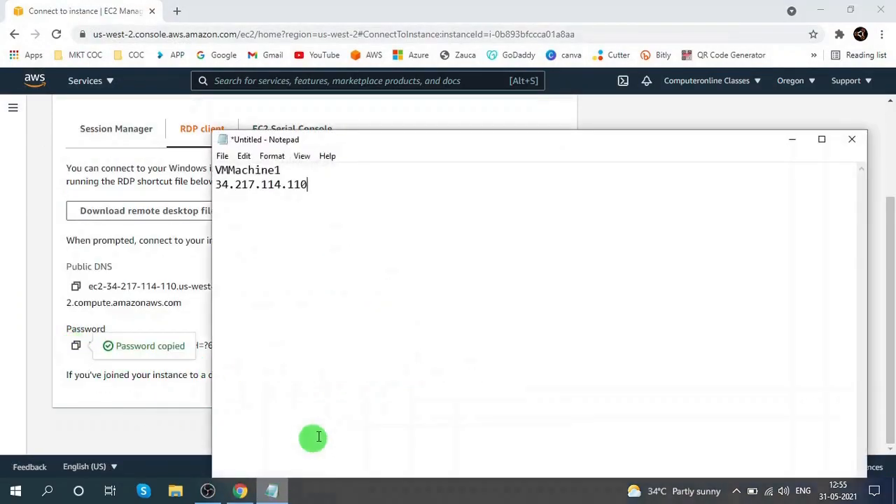
key("Return")
key("ctrl+v")
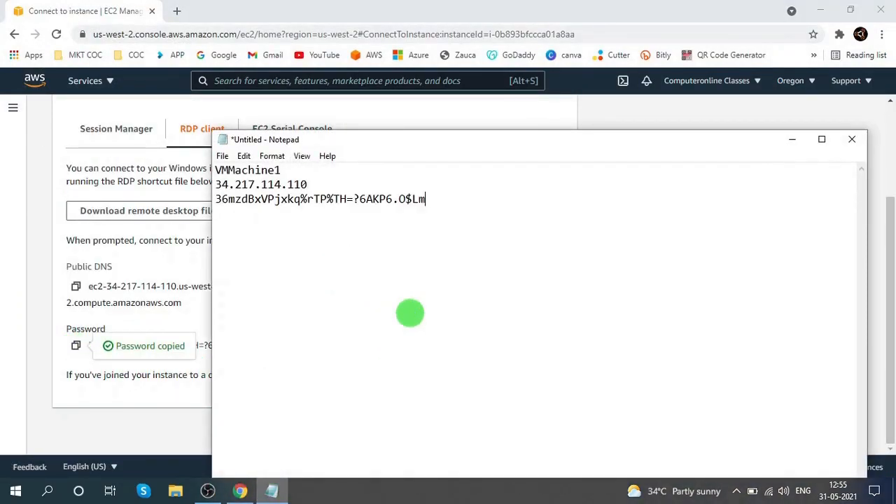
left_click(791, 144)
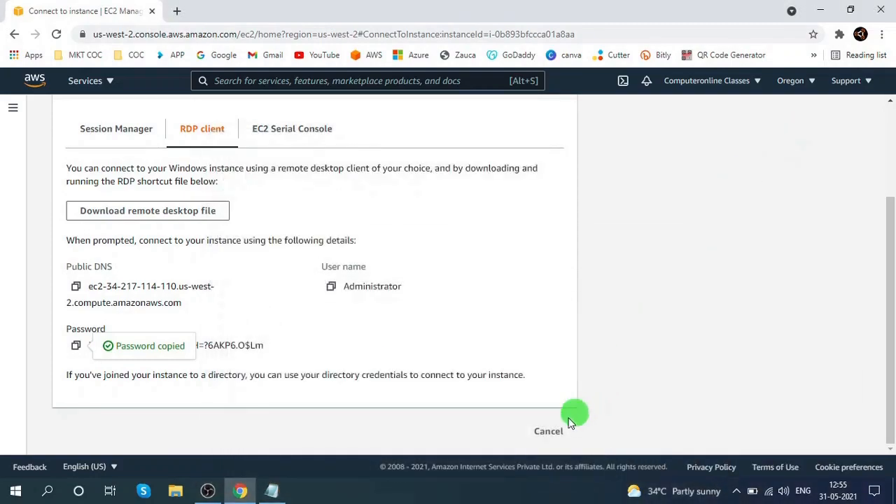
left_click(549, 429)
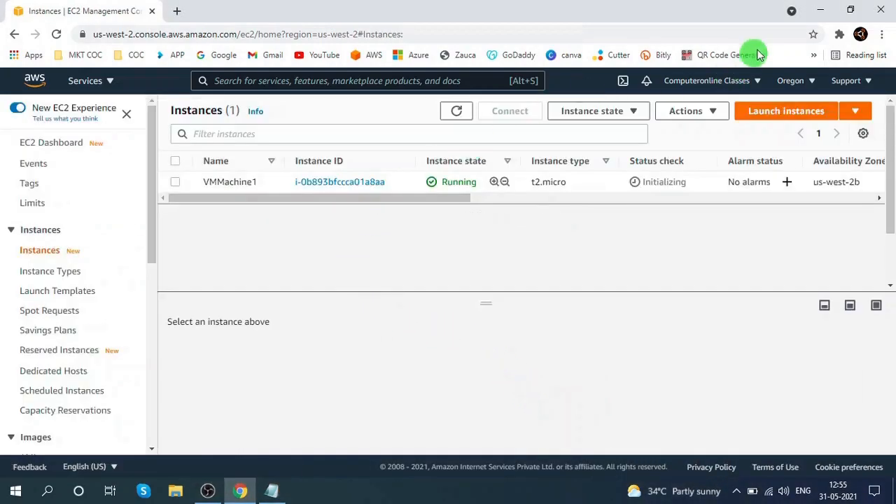
- Minimize the browser and launch Remote Desktop Connection by running mstsc
left_click(820, 10)
right_click(464, 135)
left_click(502, 168)
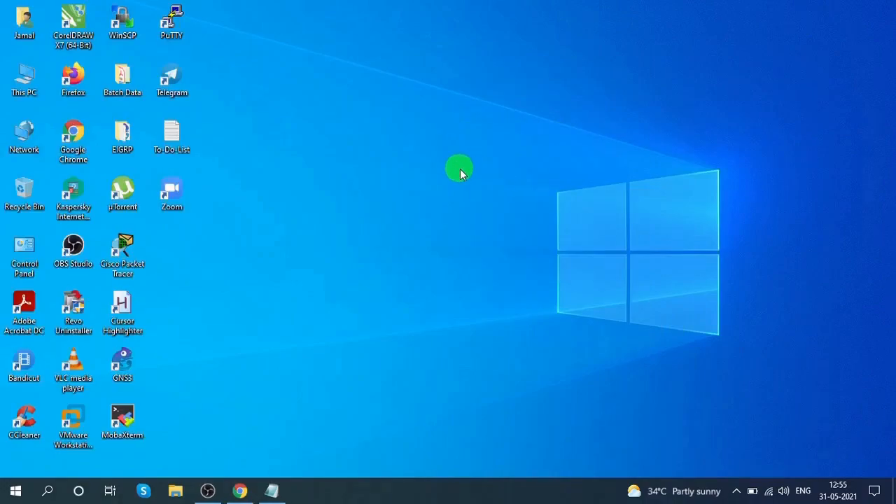
key("super+r")
type("m")
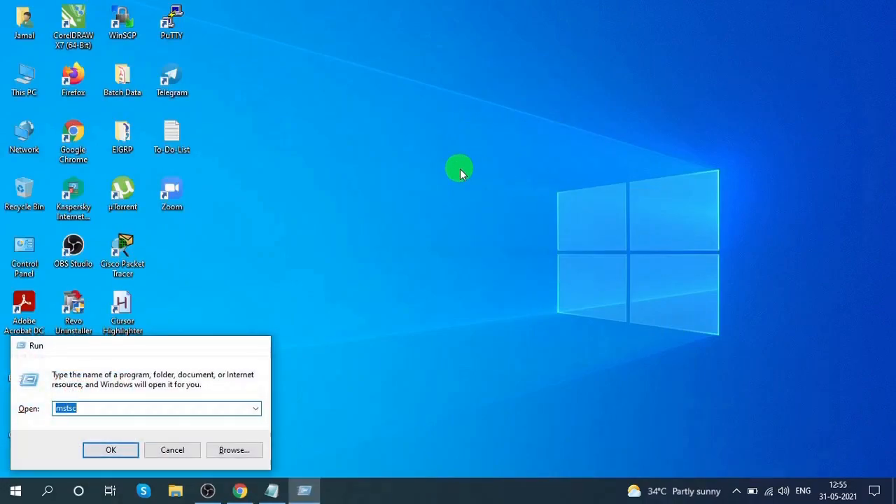
key("Return")
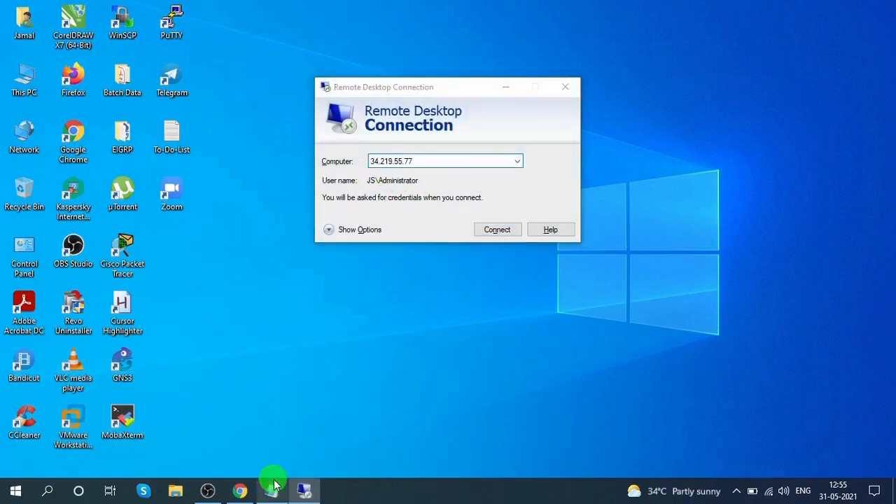
- Copy the public IPv4 address from Notepad into the Remote Desktop computer field and connect
left_click(275, 484)
left_click_drag(311, 184, 202, 184)
key("ctrl+c")
left_click(400, 98)
key("ctrl+v")
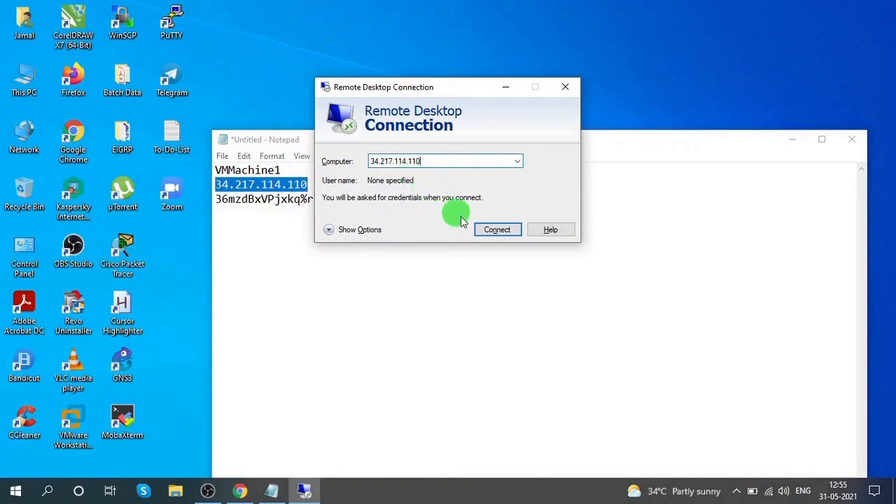
left_click(492, 229)
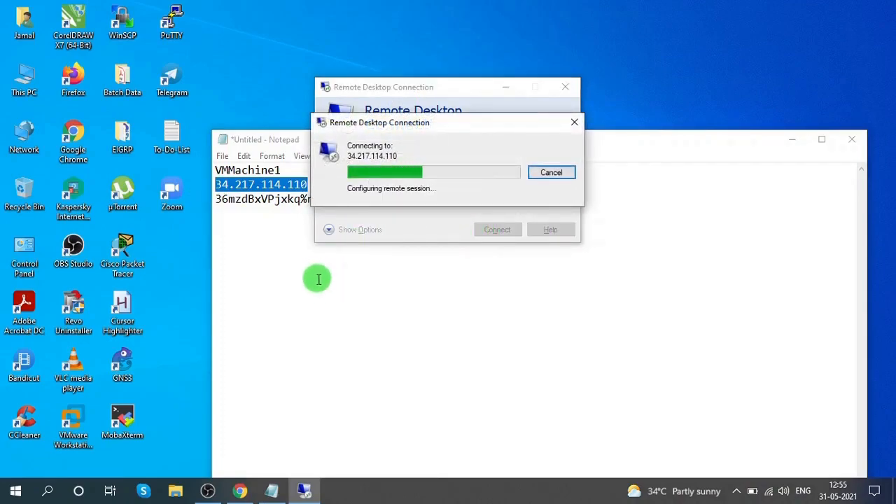
- Copy the password from Notepad and sign in with the administrator user name and that password, accepting the connection
left_click(318, 279)
left_click_drag(428, 199, 201, 202)
left_click(369, 126)
left_click(395, 150)
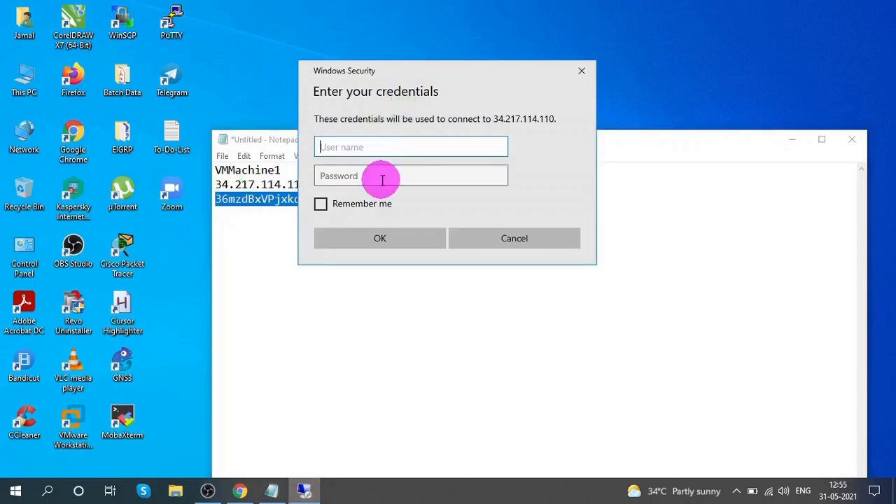
left_click(382, 177)
key("ctrl+v")
left_click(373, 154)
type("administrat")
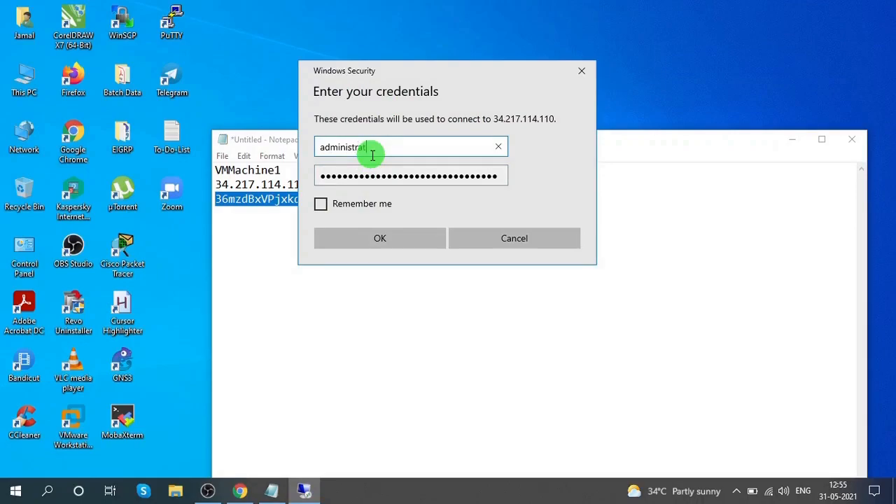
key("Return")
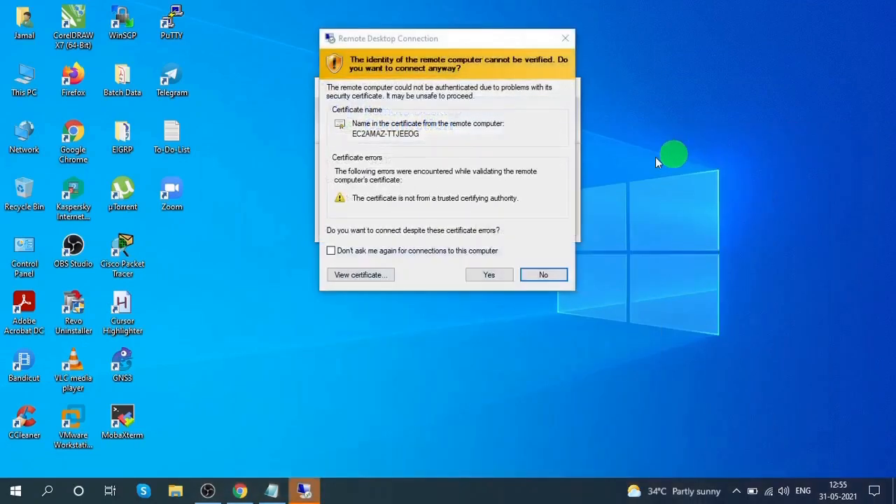
left_click(482, 274)
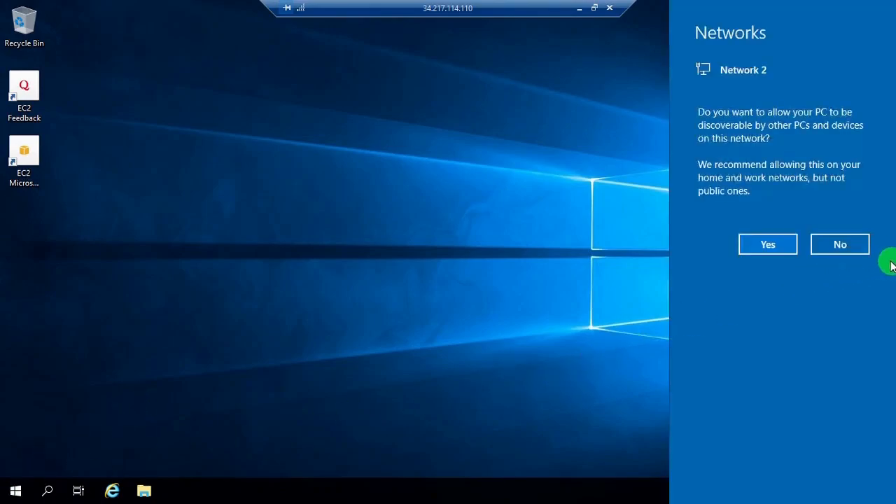
- Decline network discovery on the remote server and open Computer Management's Local Users and Groups Users list
left_click(861, 245)
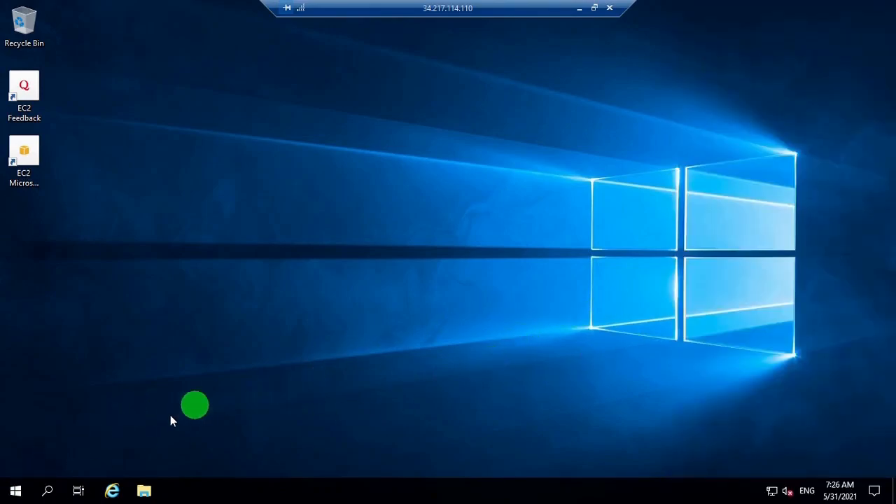
right_click(13, 495)
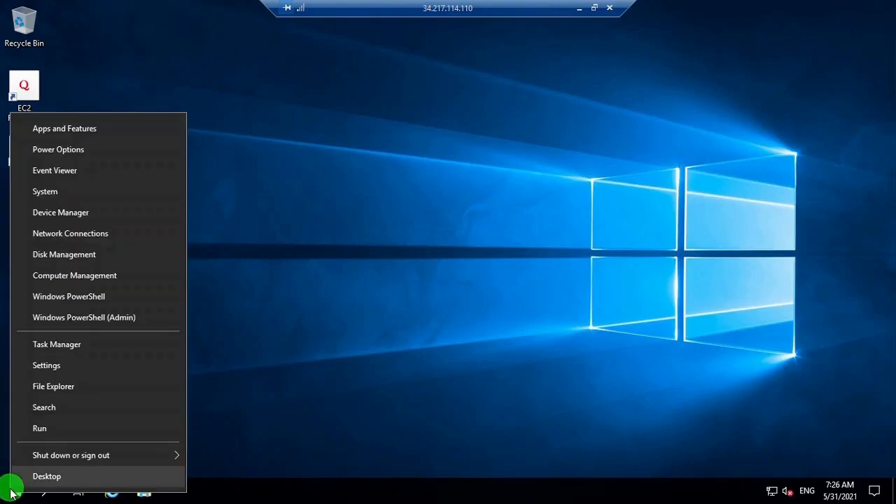
left_click(102, 276)
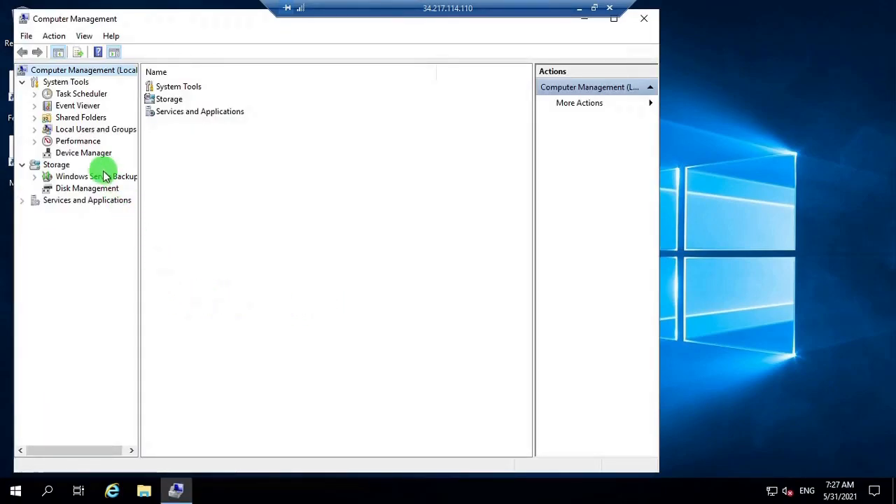
left_click(98, 135)
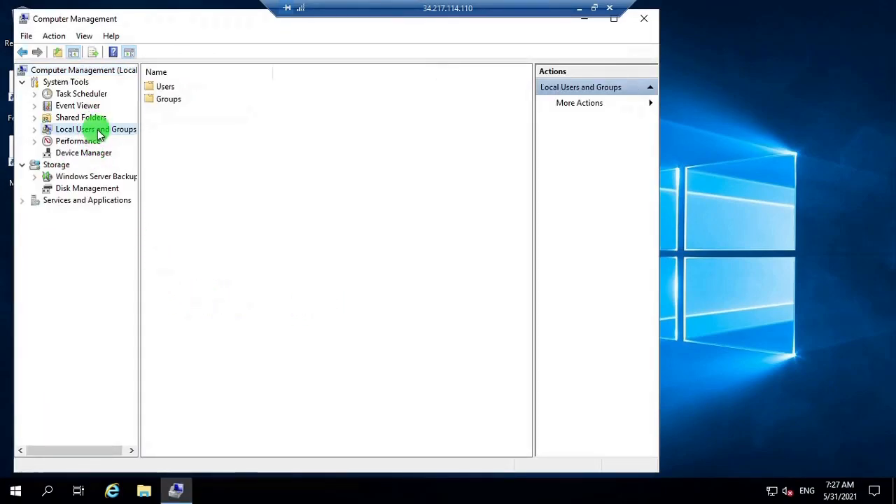
left_click(166, 88)
double_click(165, 87)
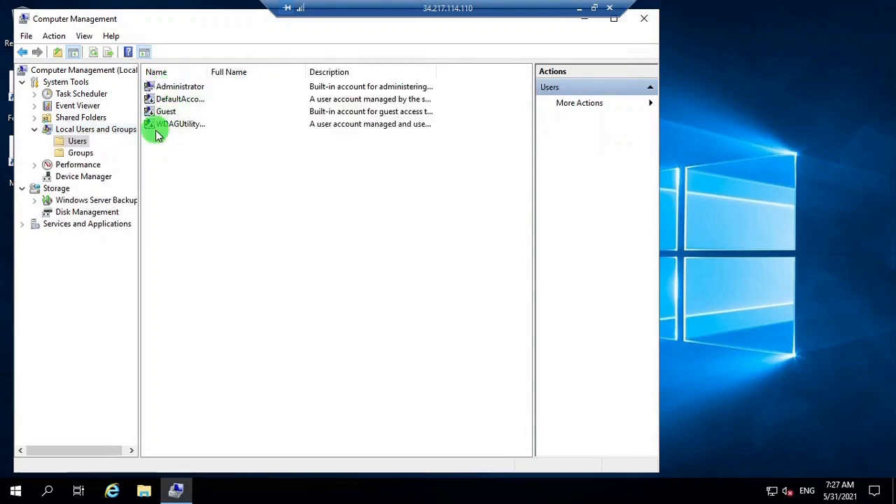
- Set and confirm a new password for the Administrator account
right_click(197, 87)
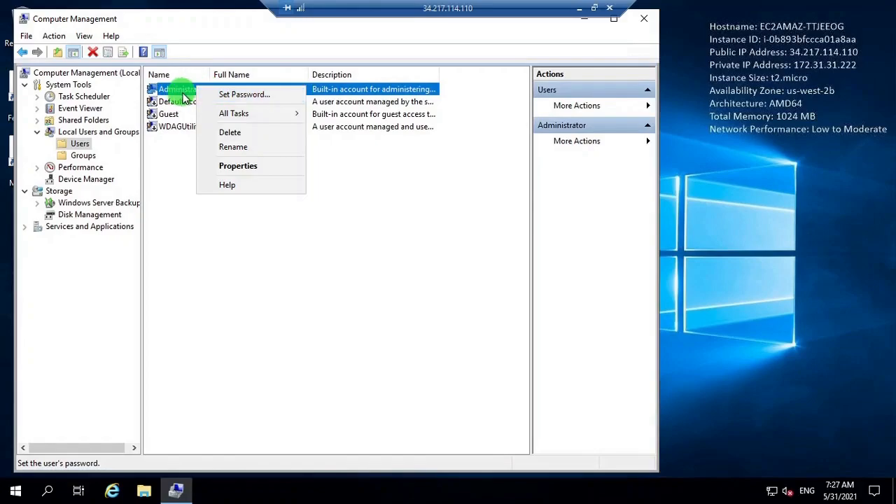
left_click(240, 94)
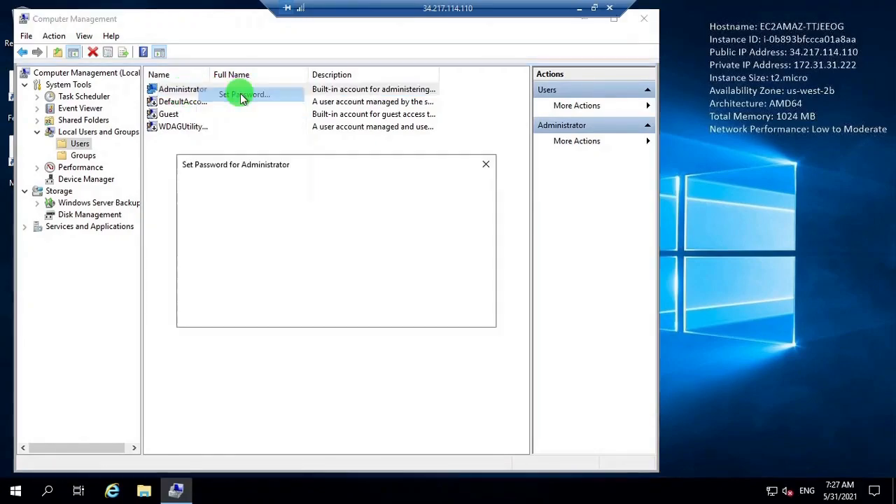
left_click(279, 312)
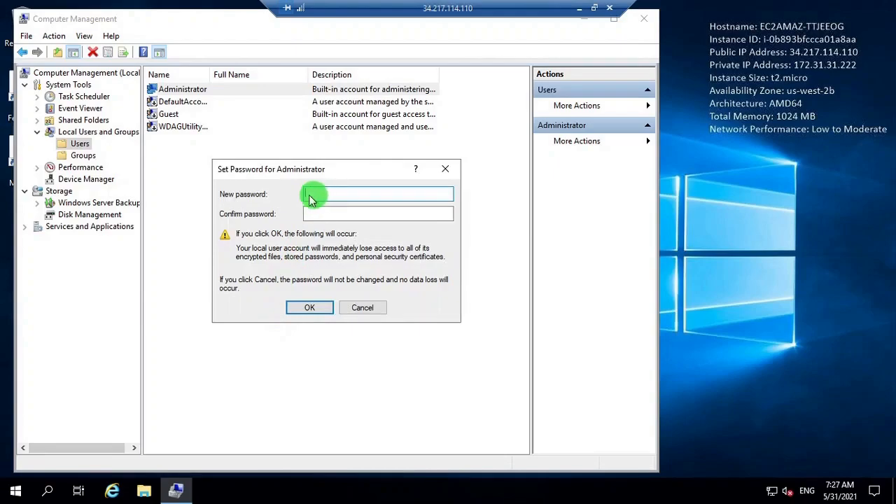
type("P")
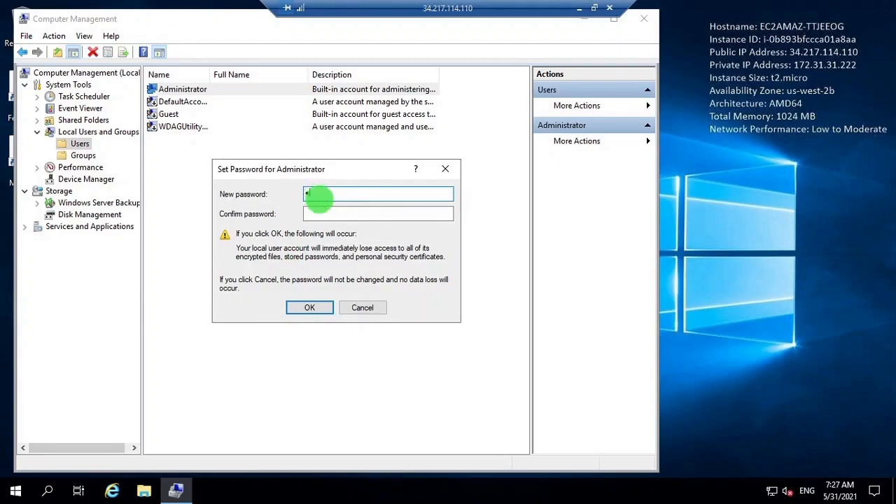
type("••••••••")
key("Tab")
type("P•••")
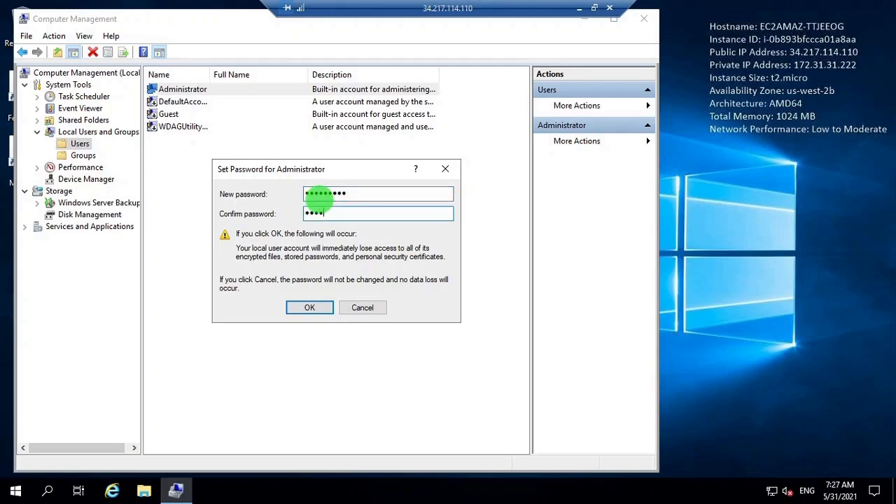
type("•••••")
left_click(309, 308)
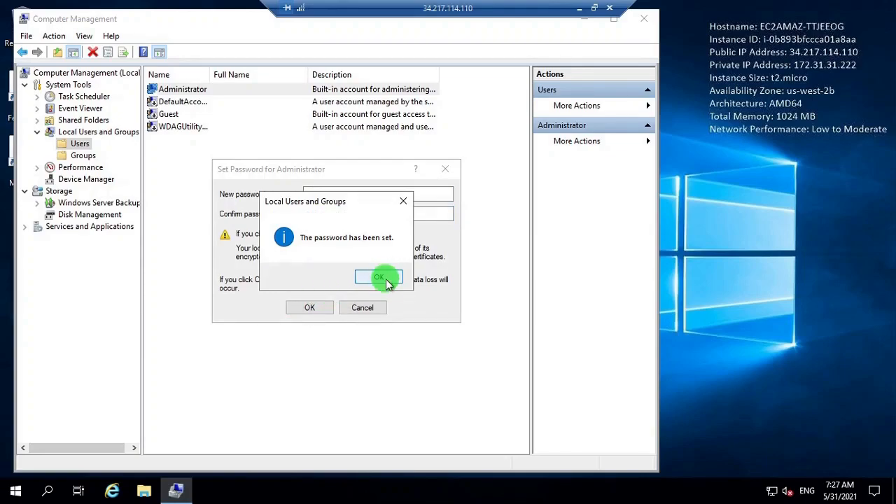
left_click(379, 278)
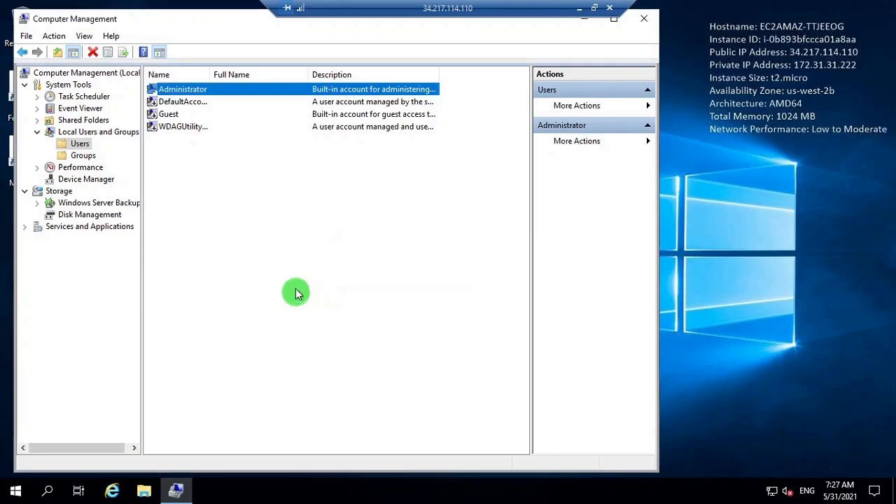
- Close Computer Management and disconnect the remote desktop session
left_click(642, 21)
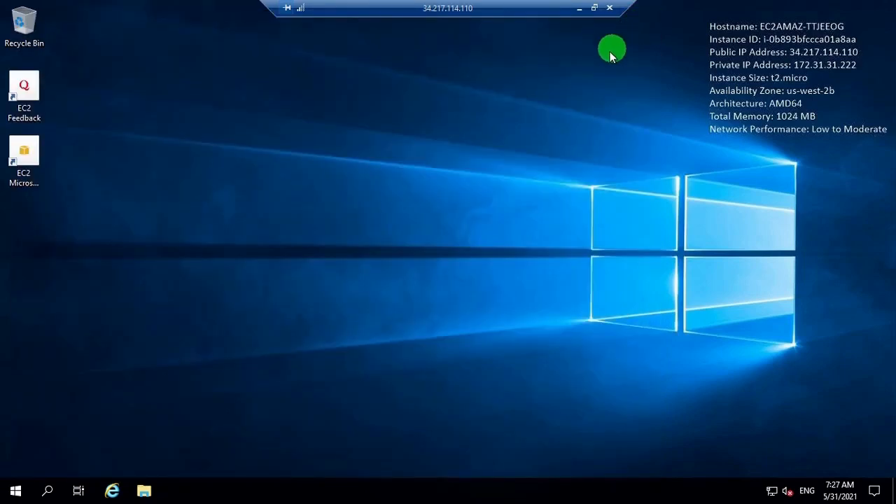
left_click(610, 8)
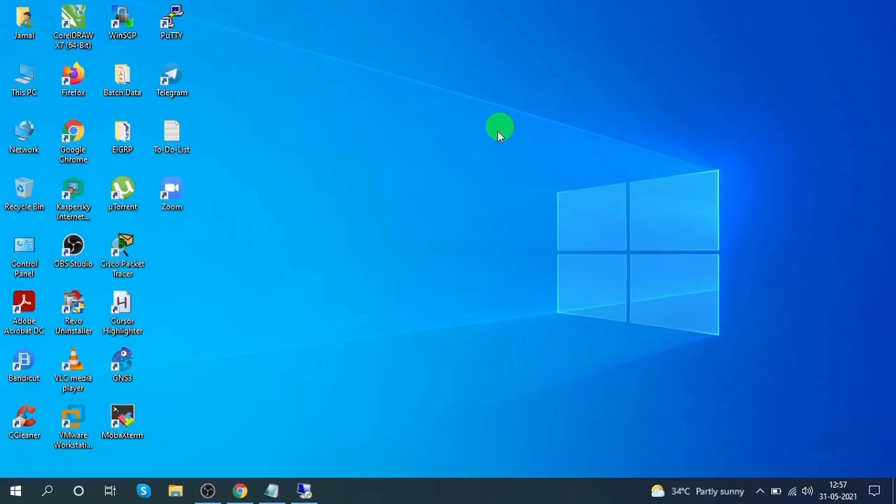
- Add the note "Create IAM Role" below the saved password in Notepad and minimize it
left_click(272, 490)
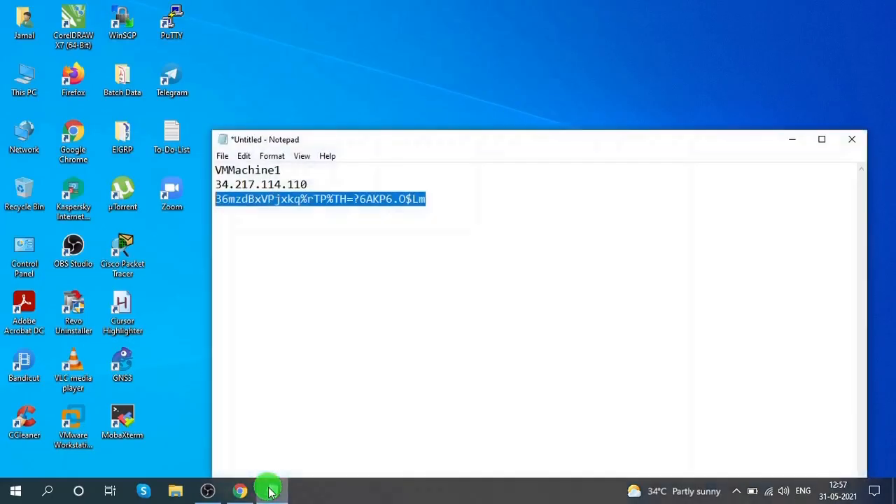
left_click(272, 487)
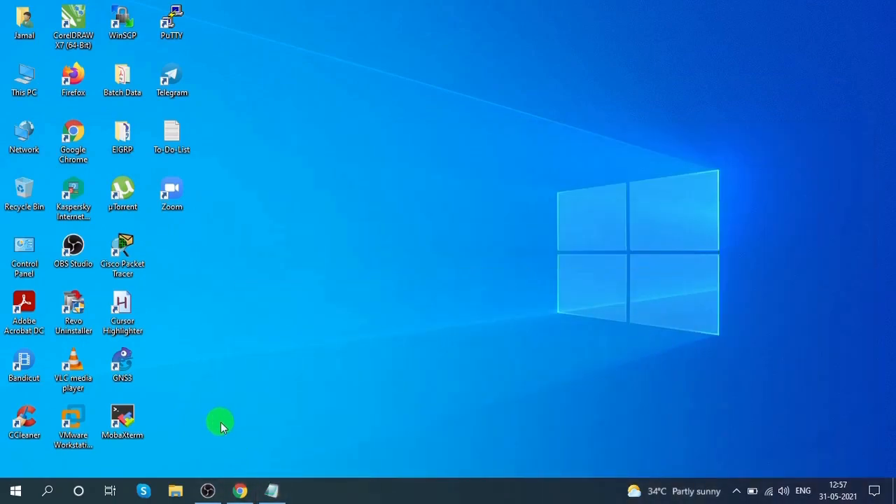
left_click(272, 489)
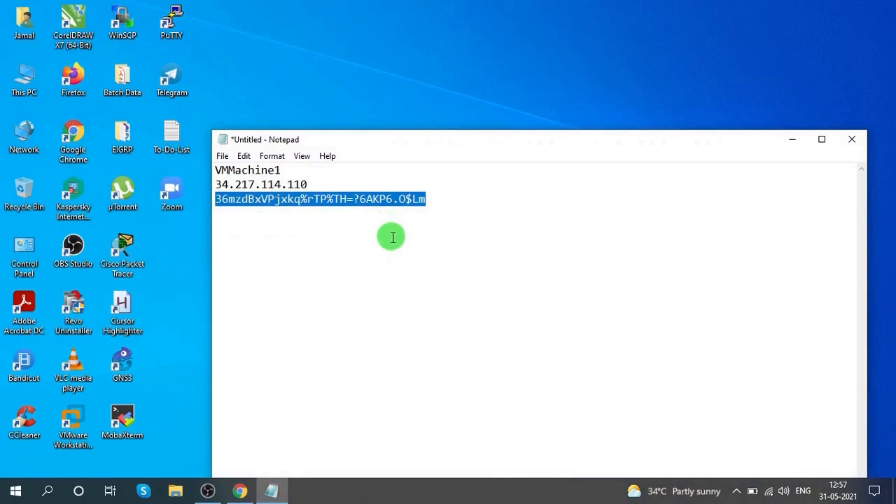
left_click(193, 309)
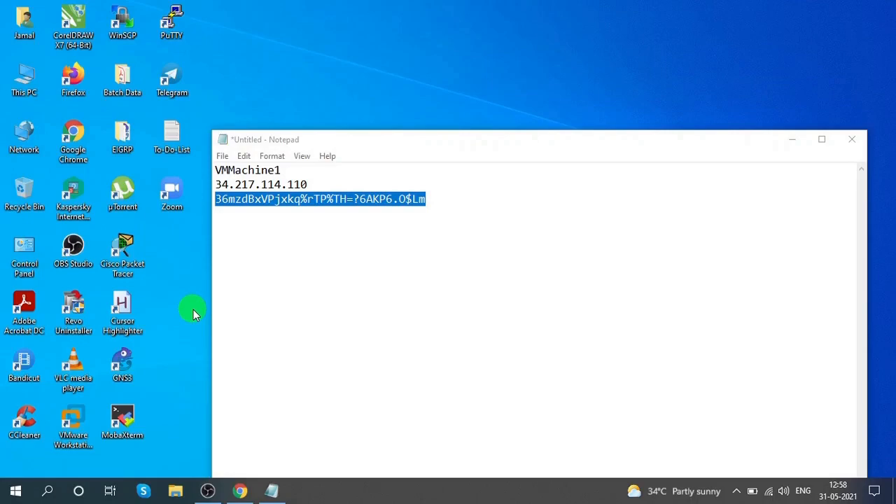
left_click(440, 200)
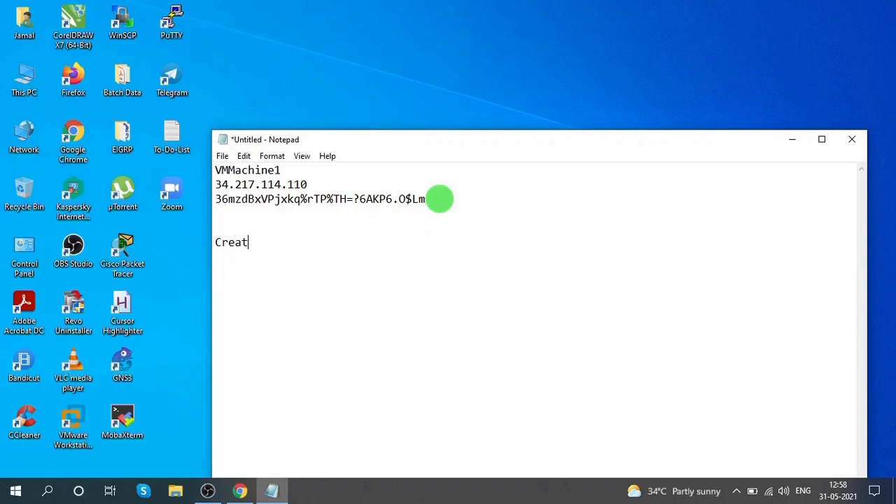
type("le")
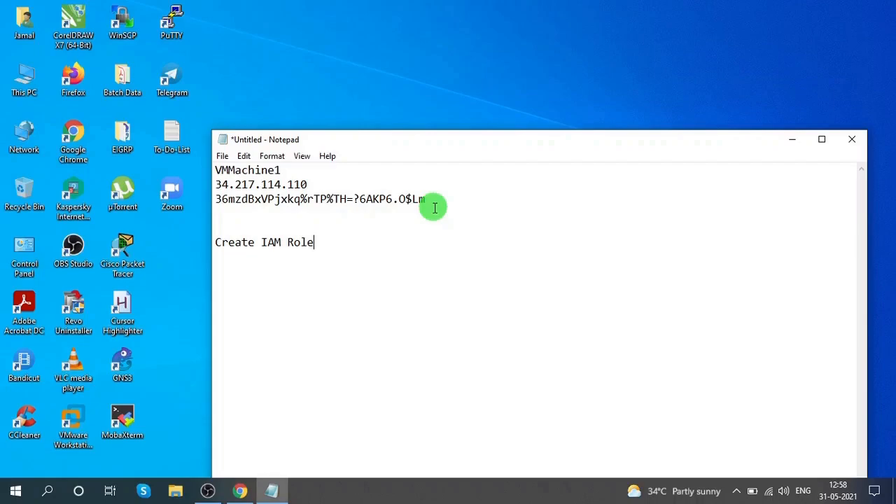
left_click(791, 140)
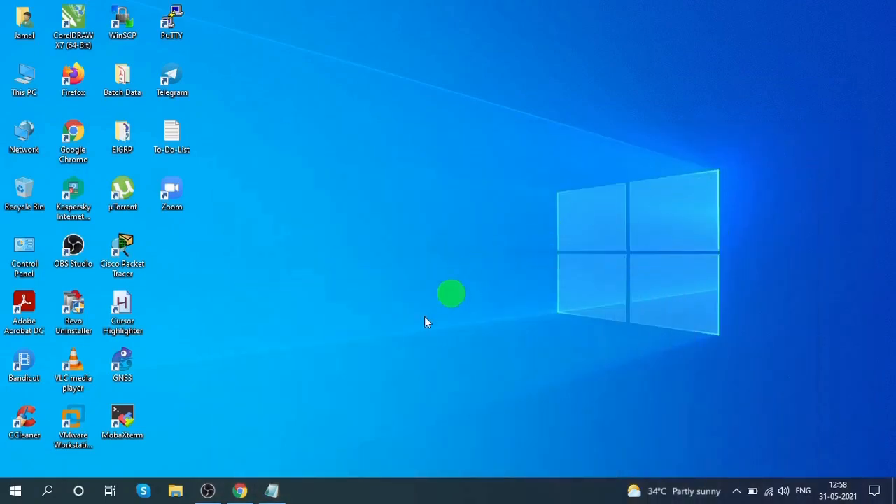
- Switch to the AWS console in the browser and open the IAM Roles page from the services list
left_click(240, 491)
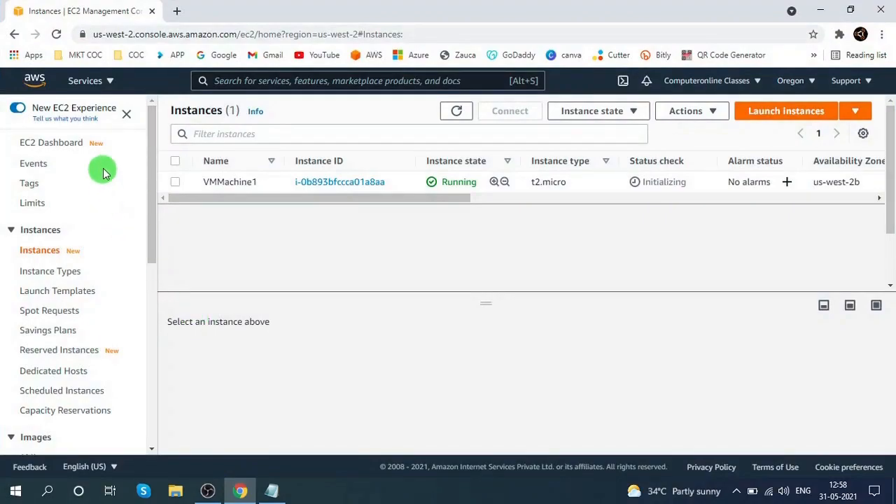
left_click(106, 82)
scroll(466, 320, "down", 5)
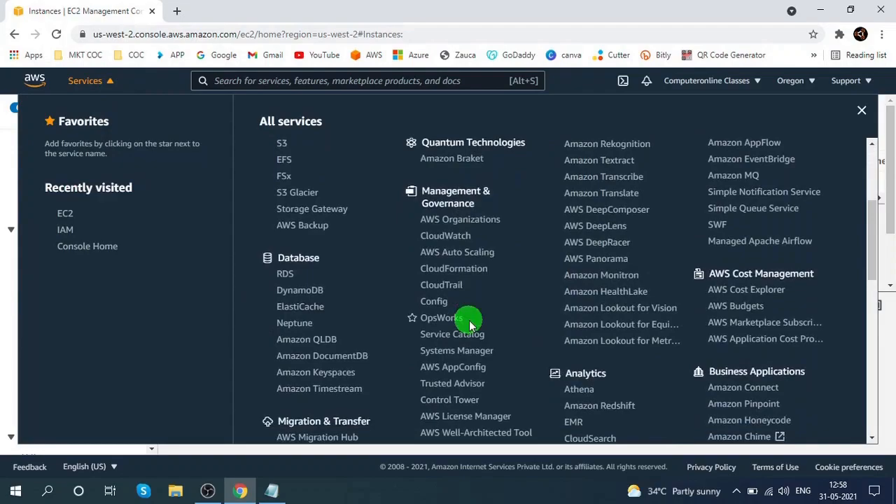
scroll(466, 320, "down", 5)
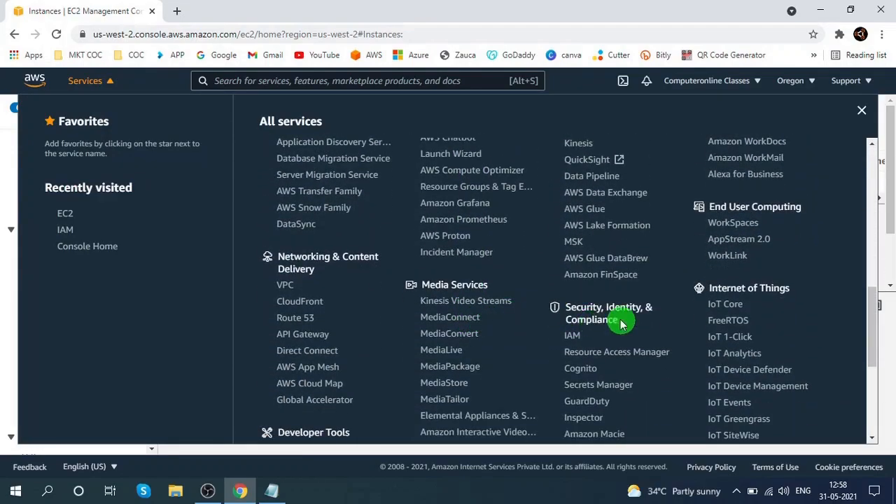
left_click(578, 338)
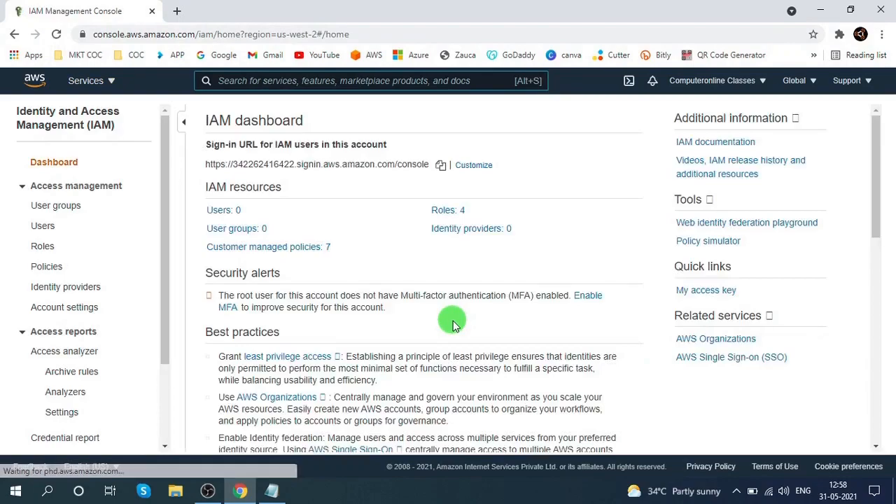
left_click(447, 211)
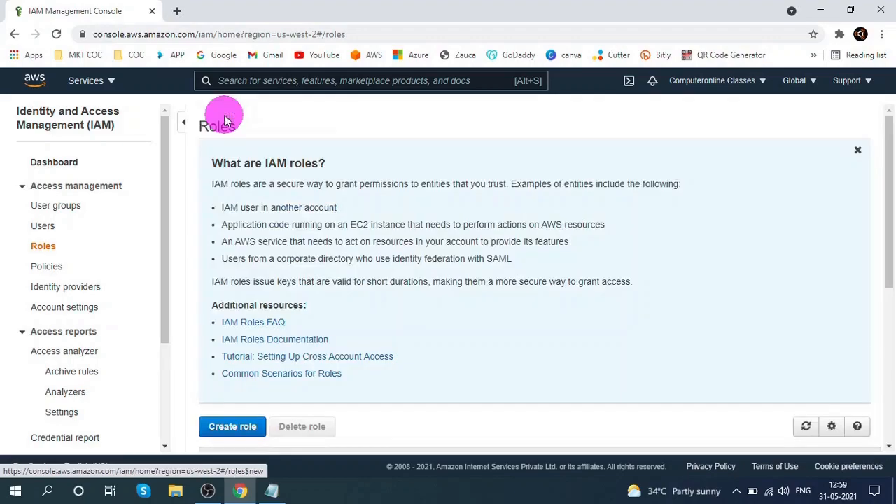
- Start creating a role for the AWS service trusted entity with the EC2 use case and proceed to permissions
scroll(280, 252, "down", 3)
left_click(243, 236)
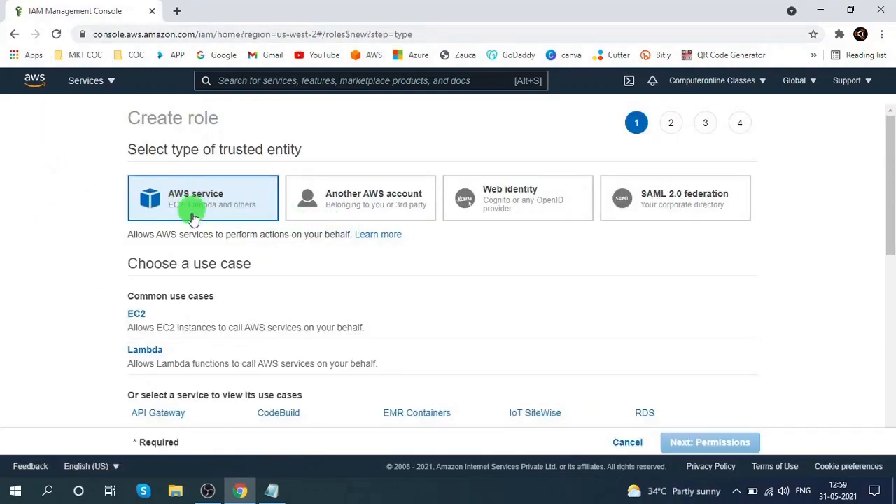
scroll(194, 260, "down", 1)
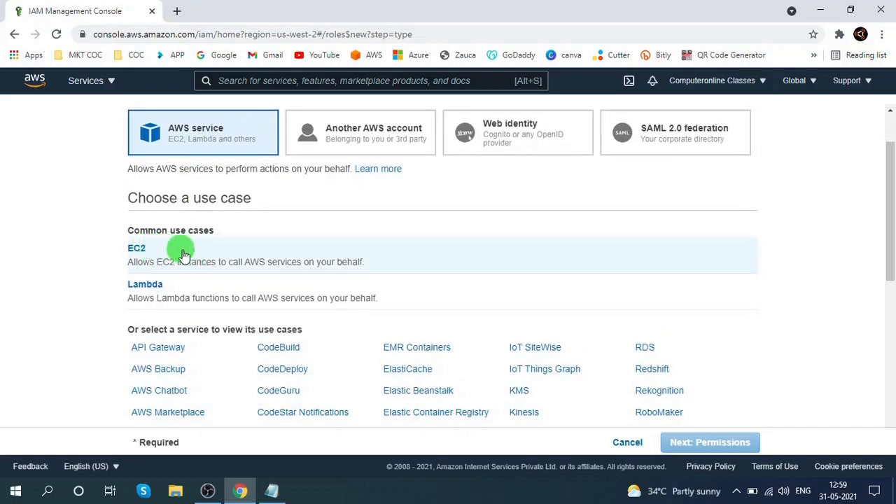
left_click(184, 255)
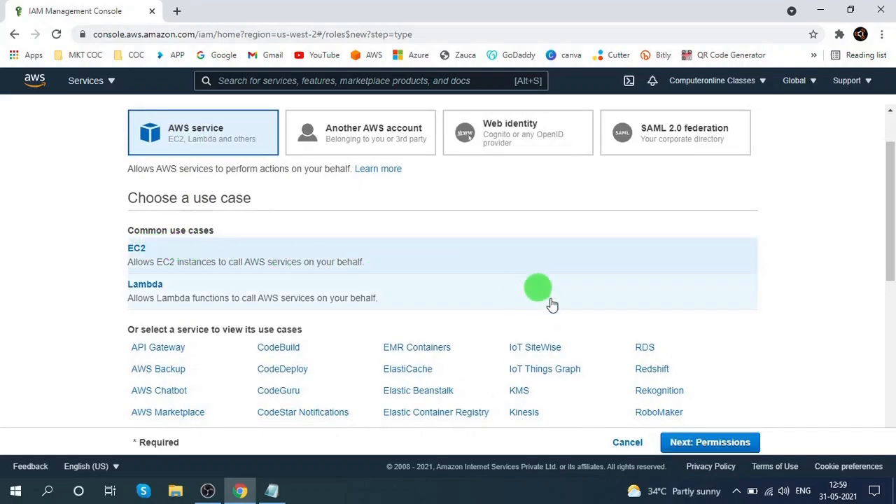
left_click(715, 448)
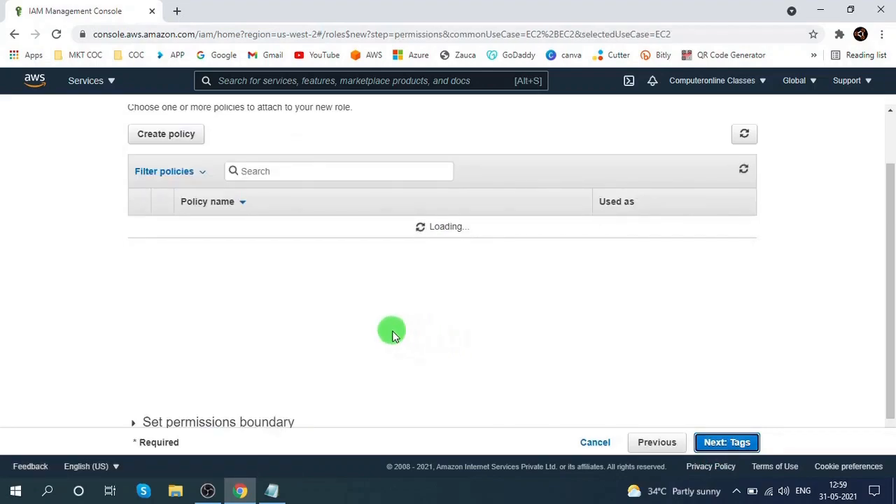
- Search policies for ssm, attach AmazonSSMFullAccess, and skip the tags page to the review
left_click(286, 172)
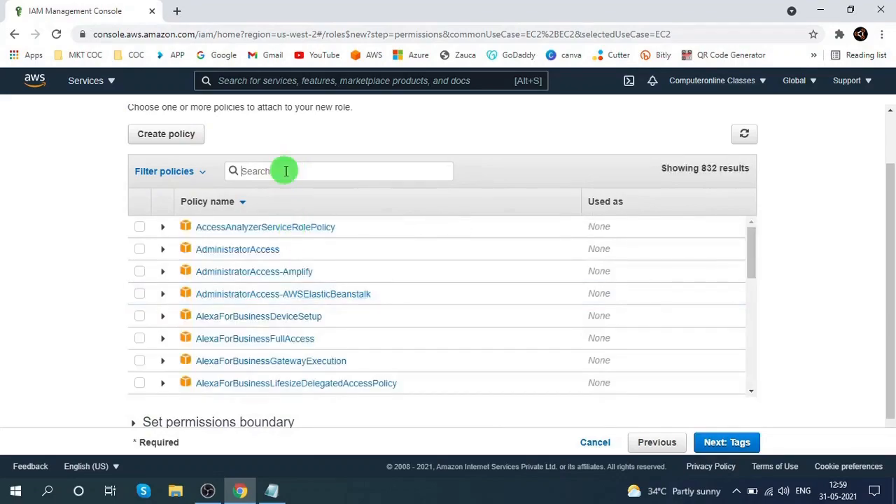
type("ssm")
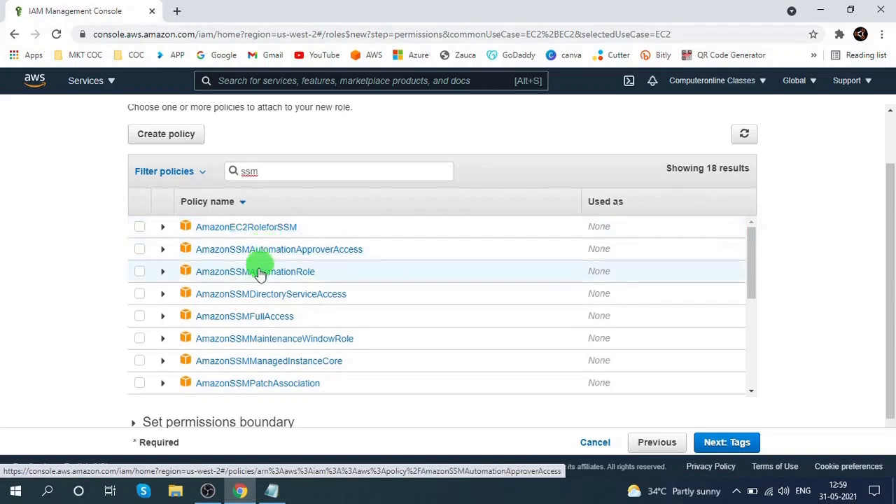
left_click(138, 322)
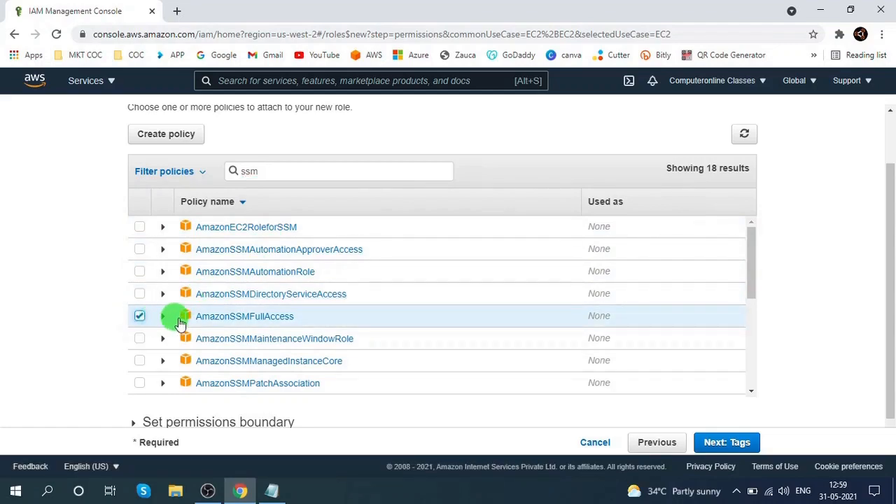
left_click(702, 448)
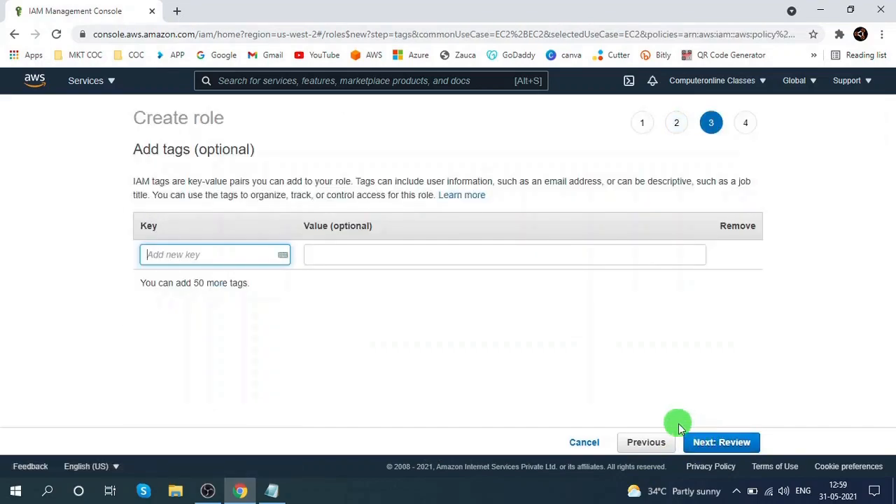
left_click(720, 447)
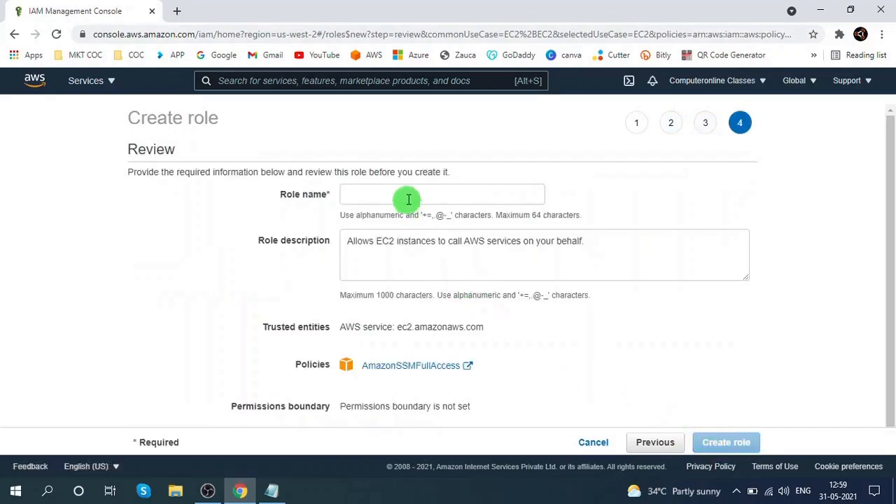
- Name the role EC2toSSMRole, create it, and refresh the roles list
left_click(408, 197)
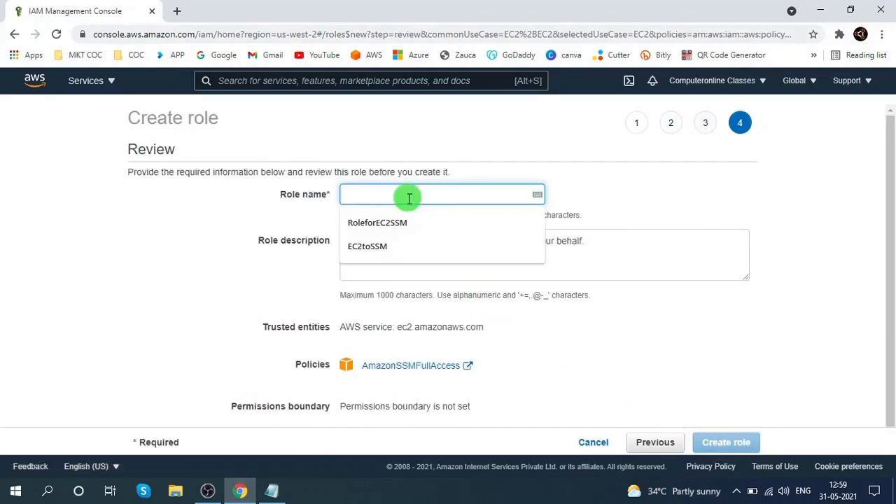
type("EC2toSSMRole")
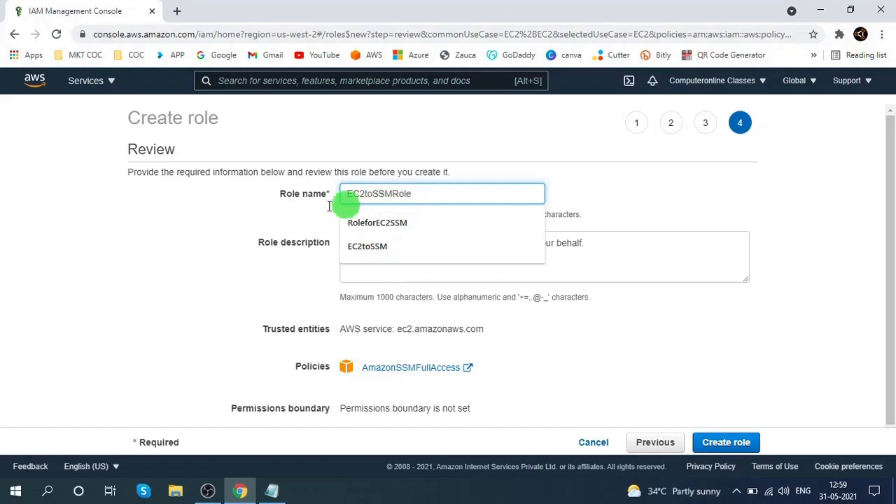
left_click(279, 209)
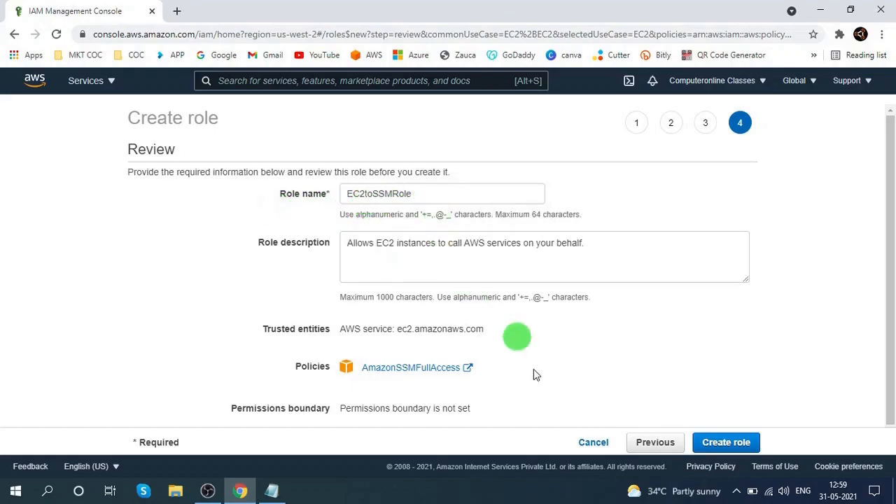
left_click(721, 442)
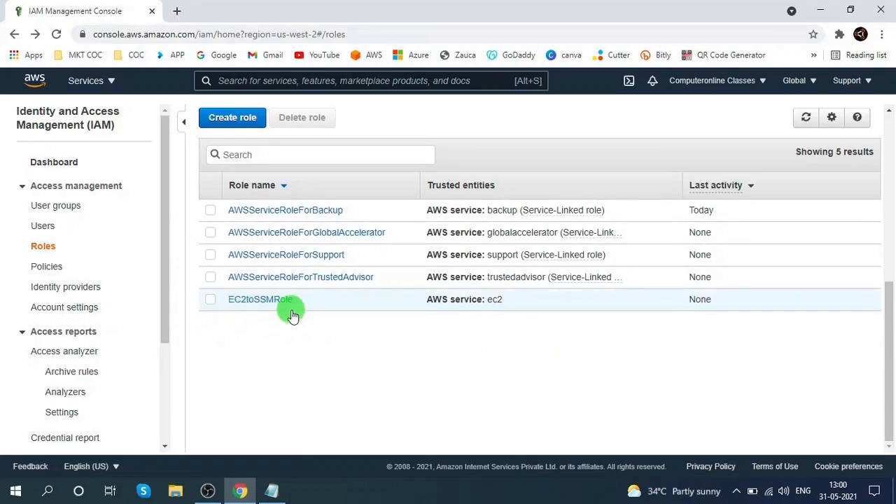
left_click(805, 118)
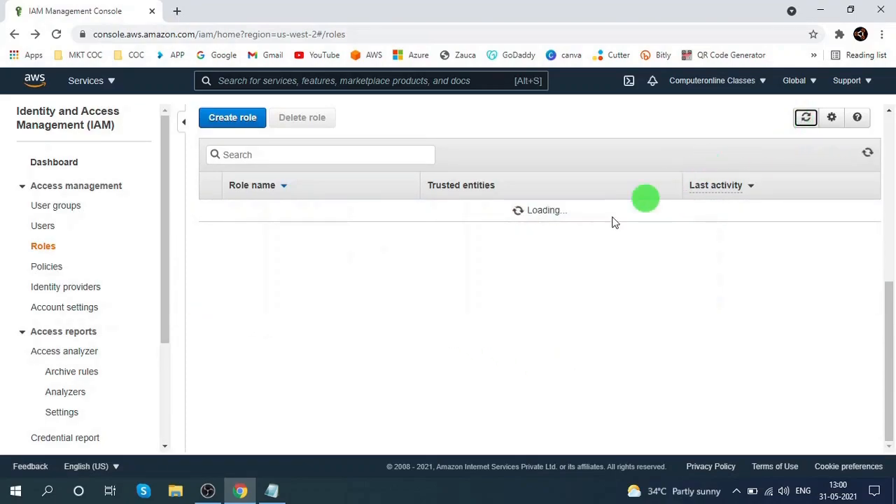
- Add the note "Attach Role to EC2" in Notepad and minimize it
left_click(271, 490)
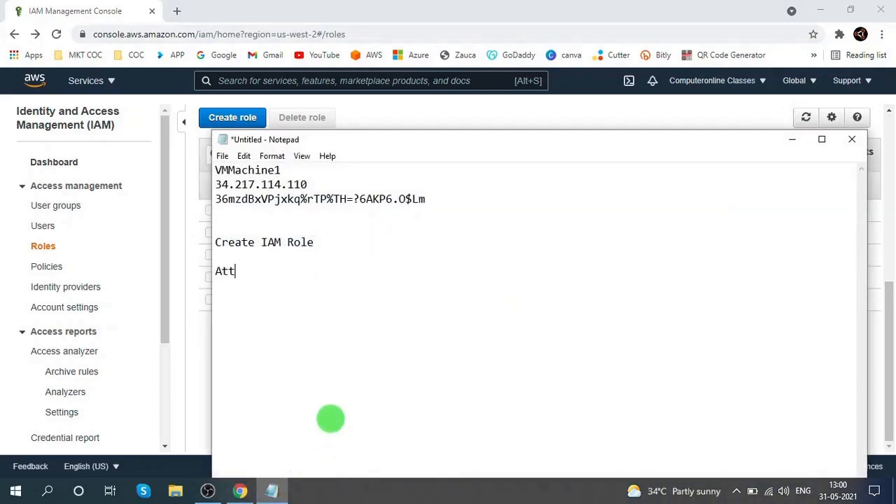
type("ROl")
key("BackSpace")
key("BackSpace")
key("BackSpace")
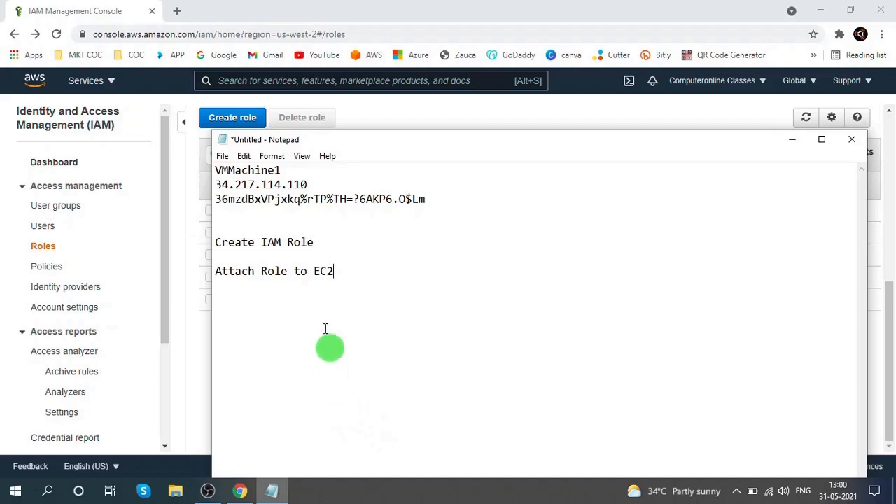
left_click(789, 140)
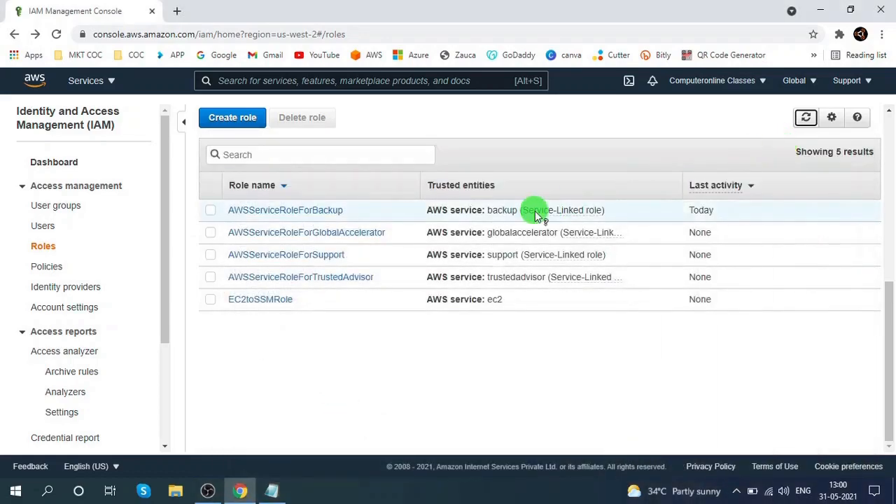
- Attach the EC2toSSMRole IAM role to the running VMMachine1 instance and save the change
left_click(112, 83)
left_click(65, 230)
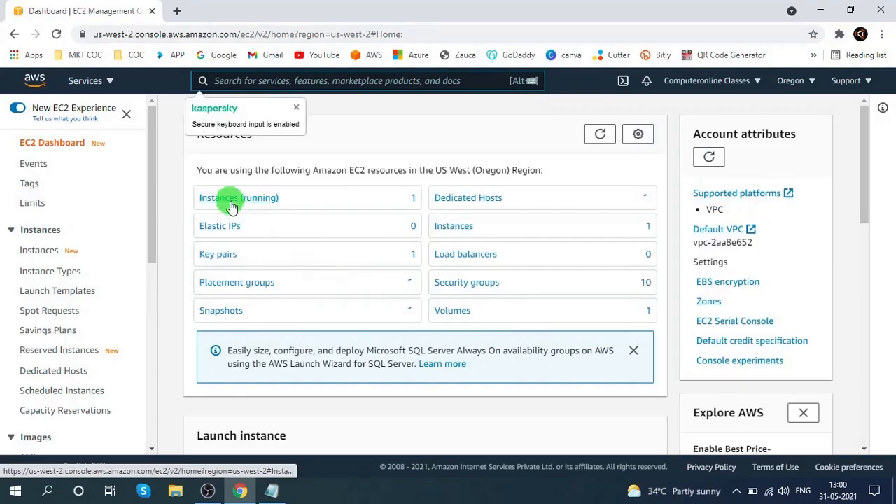
left_click(231, 199)
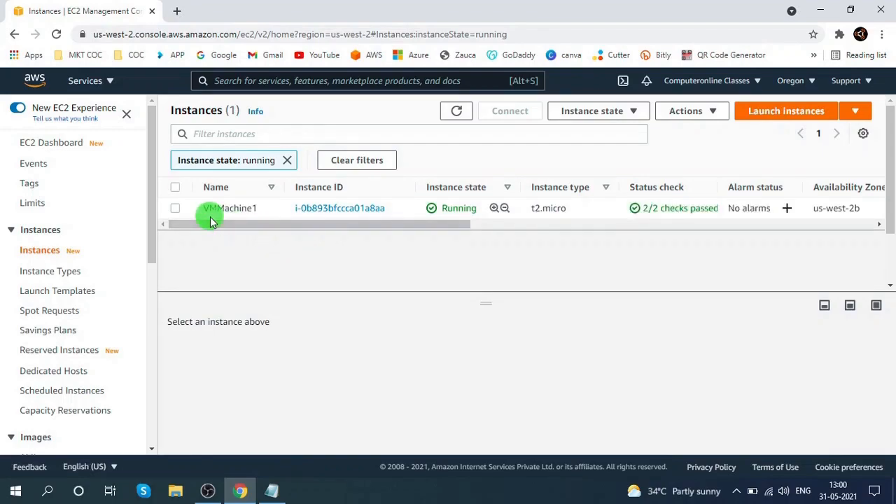
left_click(174, 212)
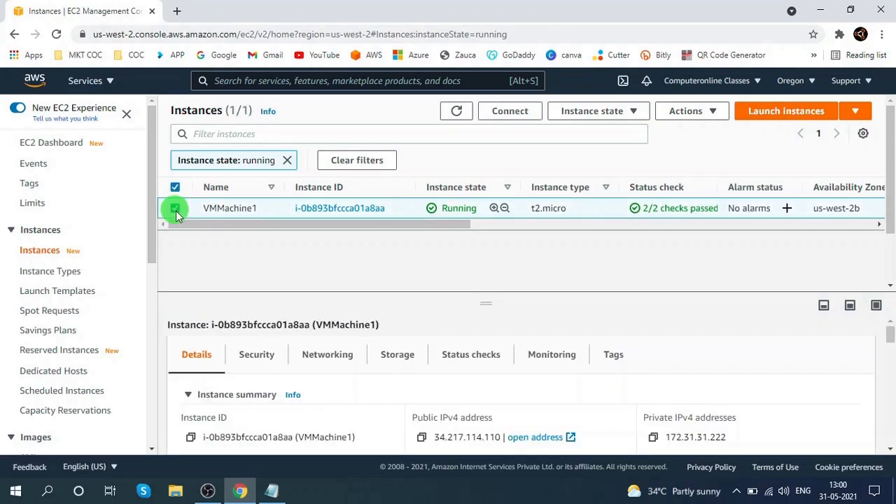
left_click(696, 117)
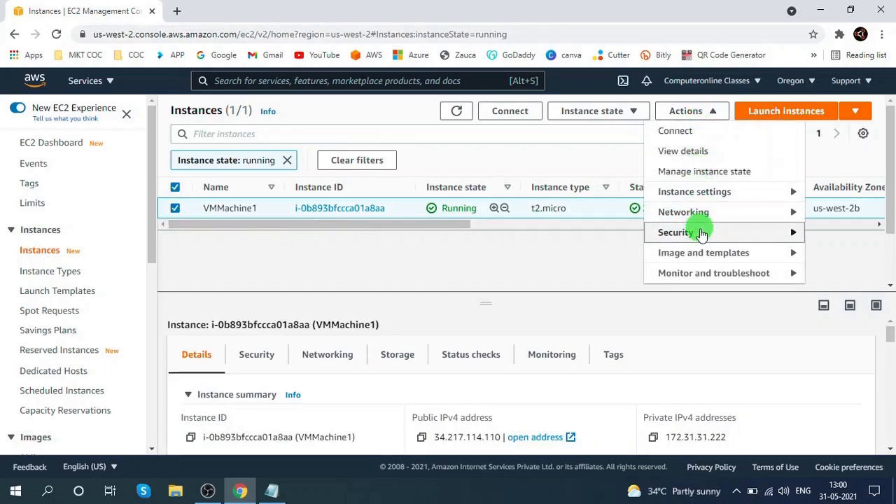
mouse_move(700, 233)
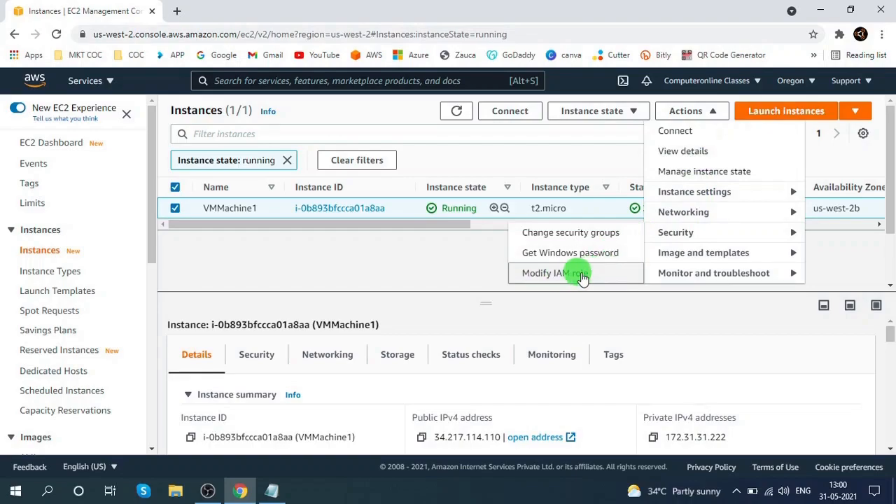
left_click(538, 274)
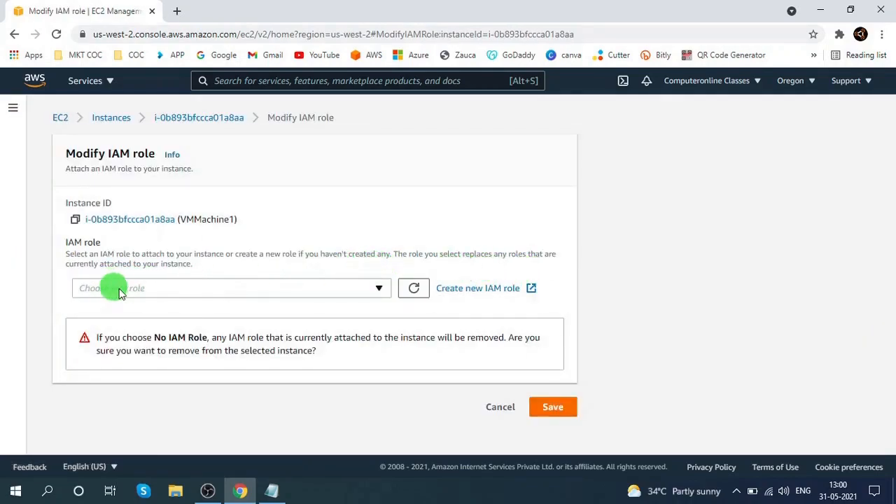
left_click(193, 293)
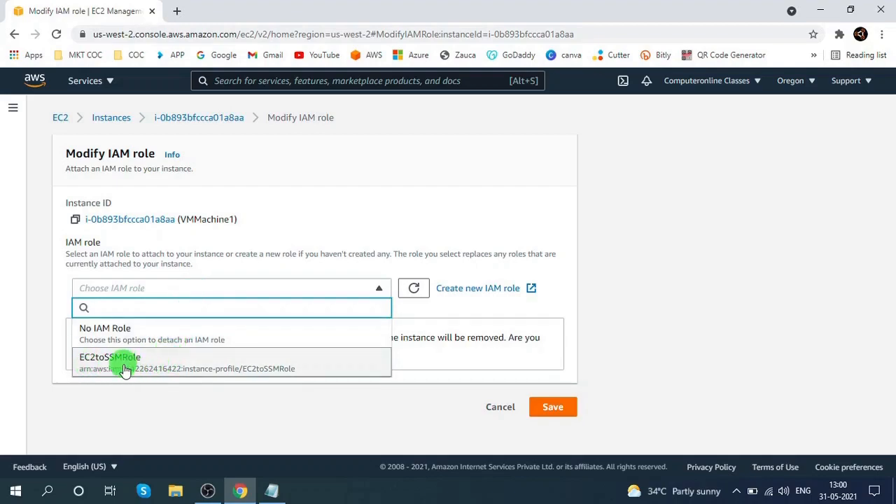
left_click(167, 370)
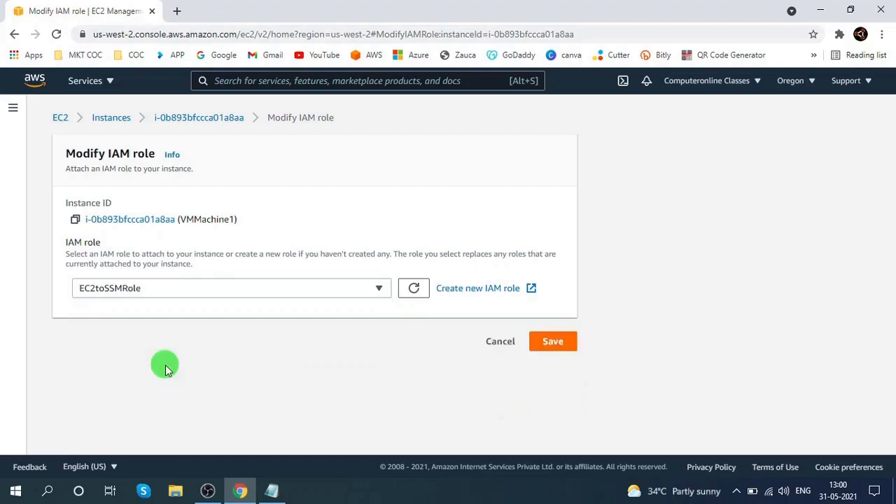
left_click(553, 343)
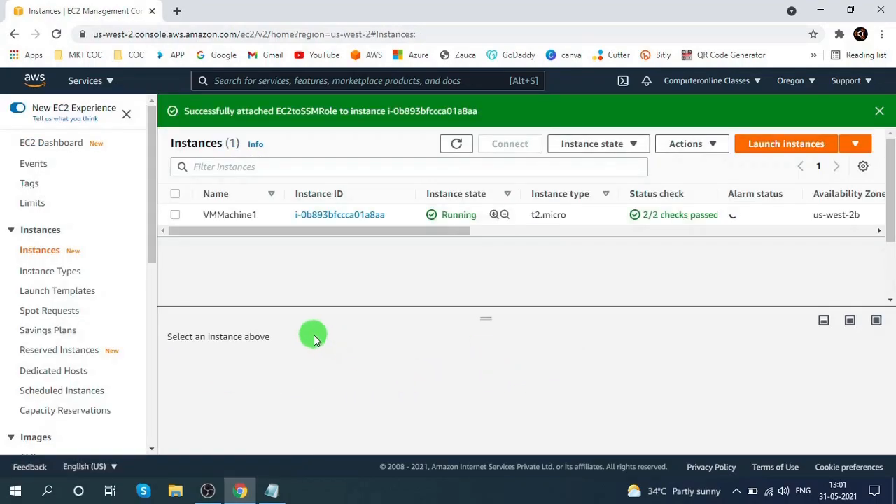
- Refresh the instance list and open VMMachine1's details to check its attached IAM role
left_click(456, 145)
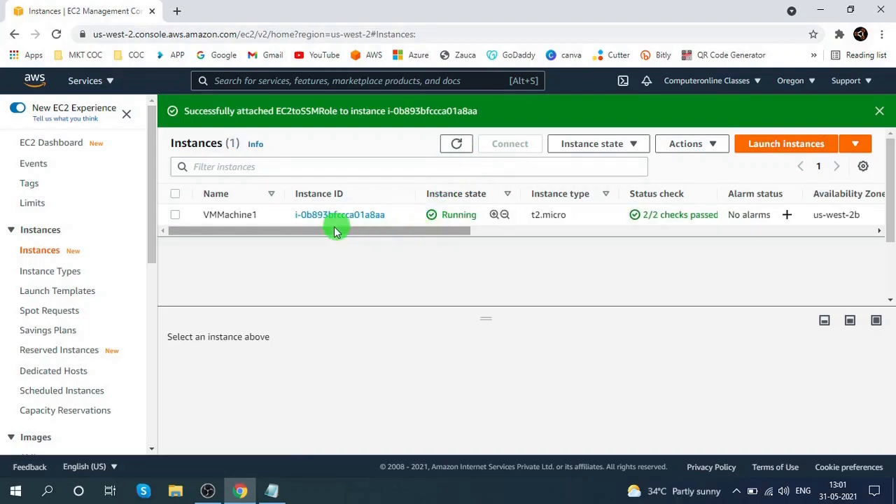
left_click(360, 217)
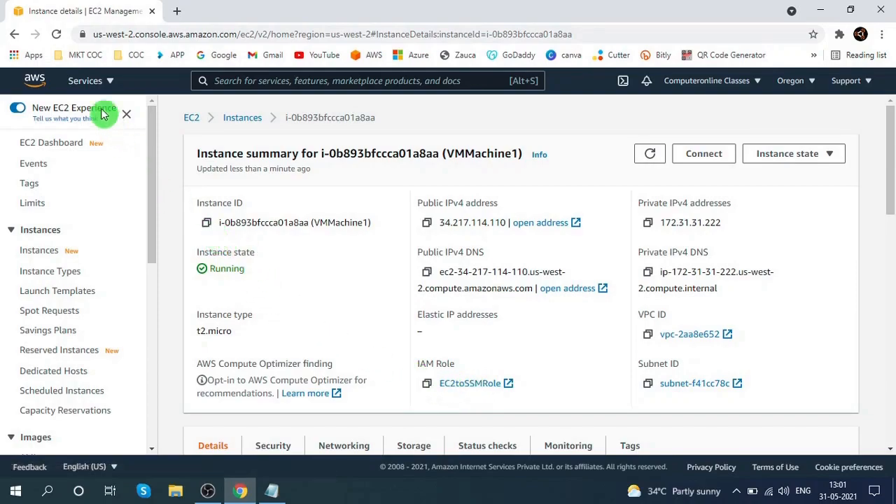
left_click(57, 35)
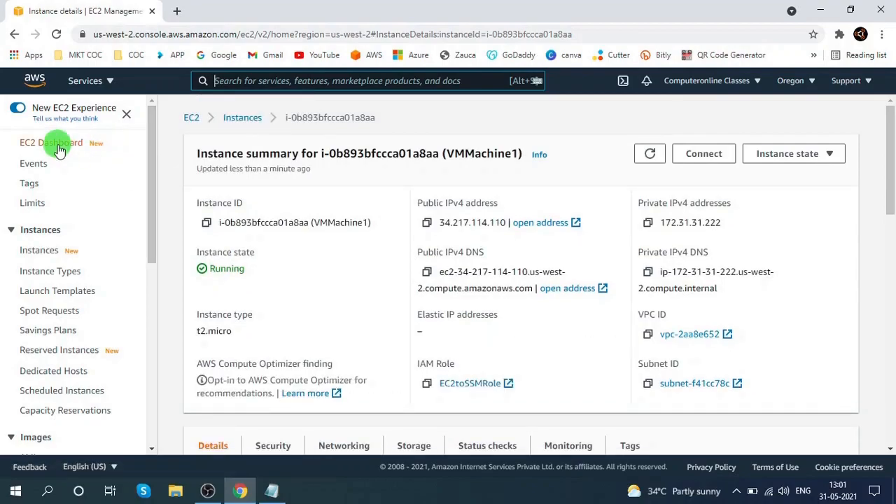
- Open Systems Manager from the full services list in a new browser tab
left_click(57, 146)
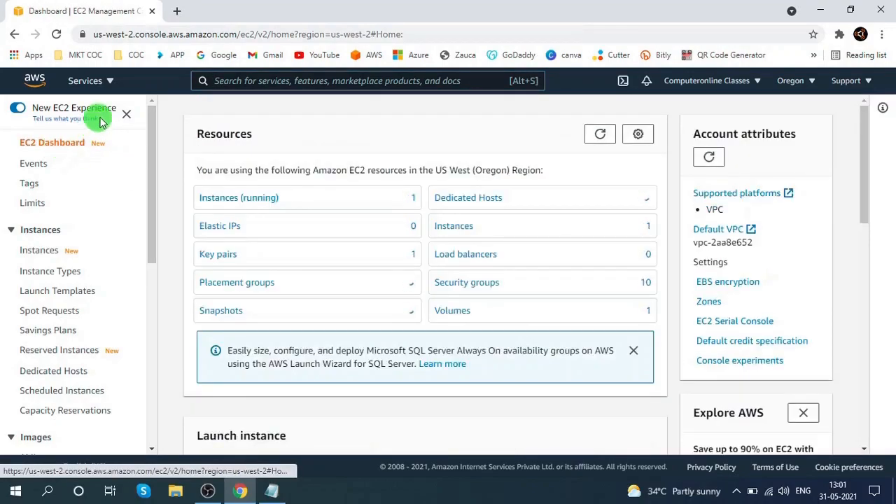
left_click(106, 84)
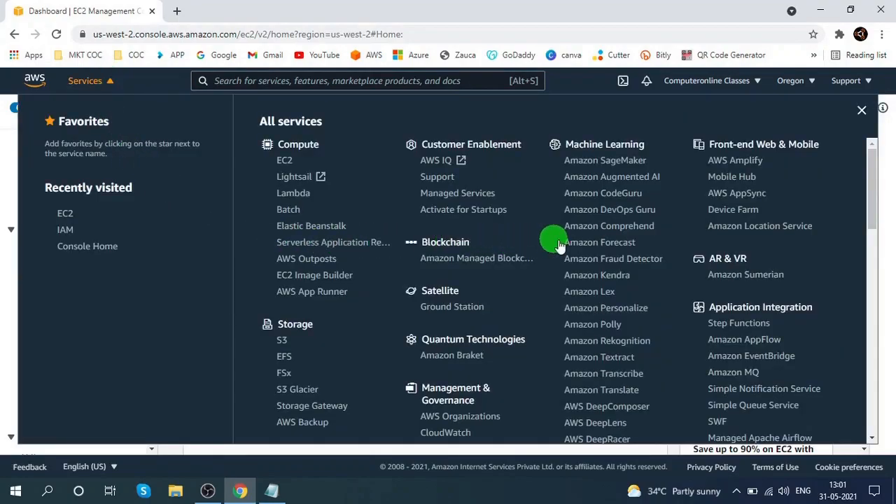
scroll(593, 259, "down", 1)
scroll(594, 259, "down", 7)
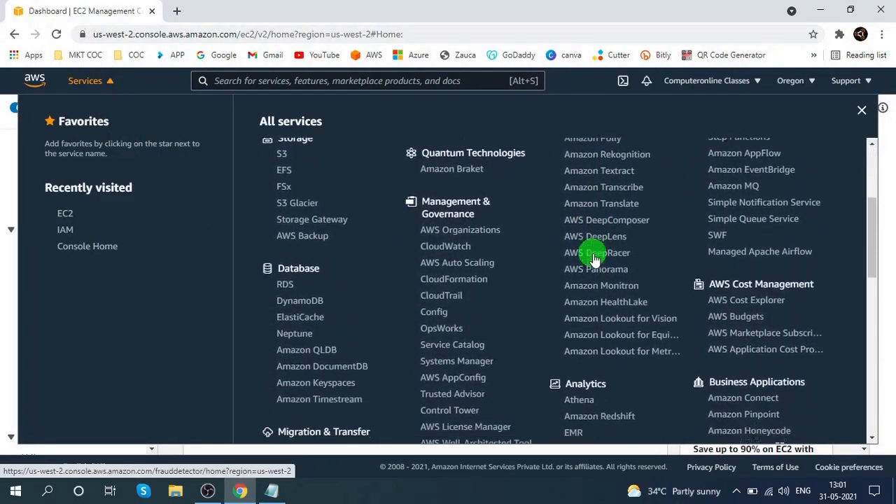
scroll(593, 259, "down", 2)
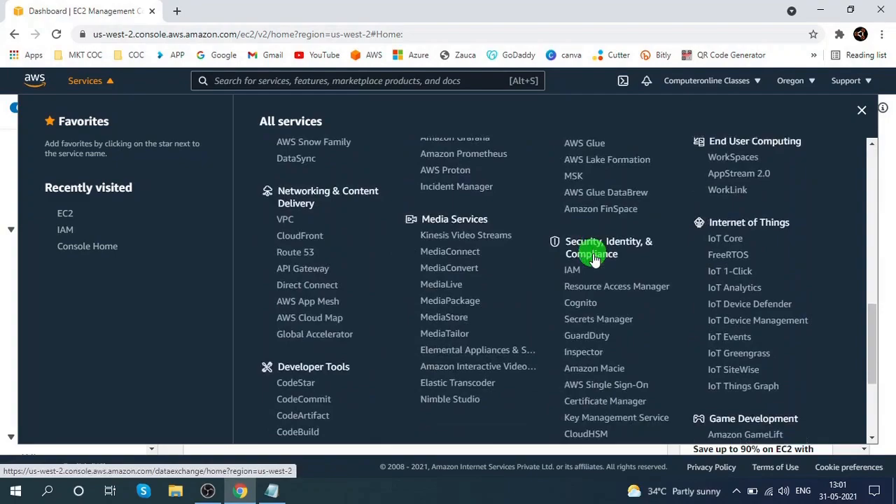
scroll(623, 242, "down", 2)
scroll(626, 256, "up", 1)
scroll(627, 255, "up", 2)
scroll(626, 257, "up", 3)
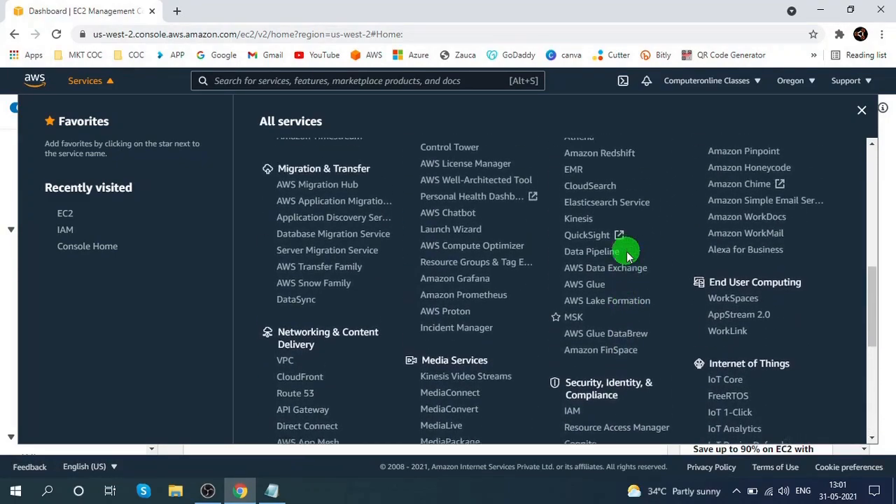
scroll(626, 255, "up", 2)
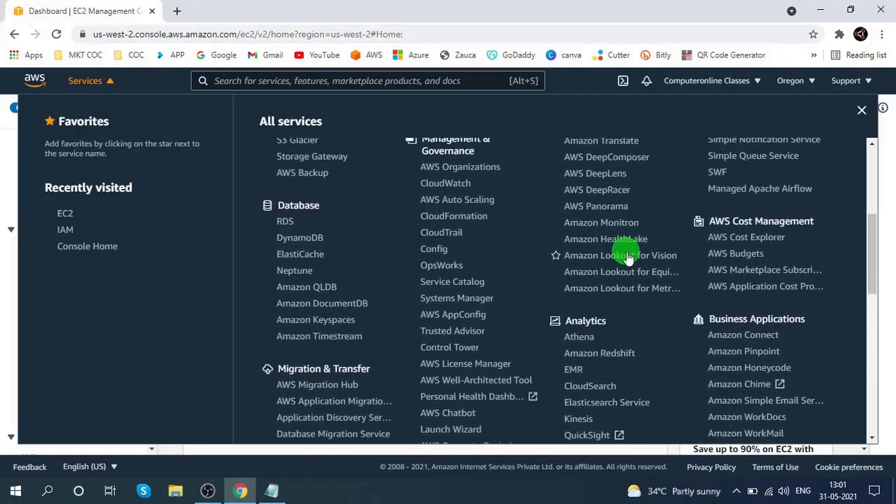
right_click(462, 299)
left_click(494, 305)
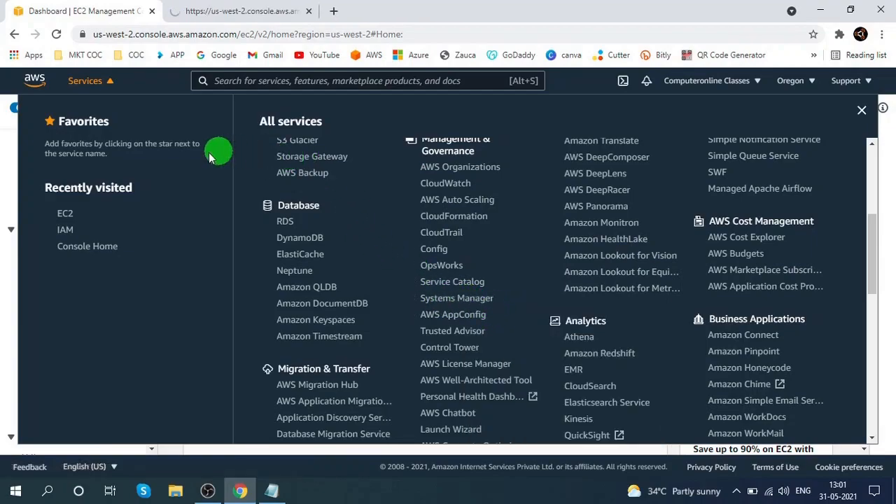
left_click(862, 110)
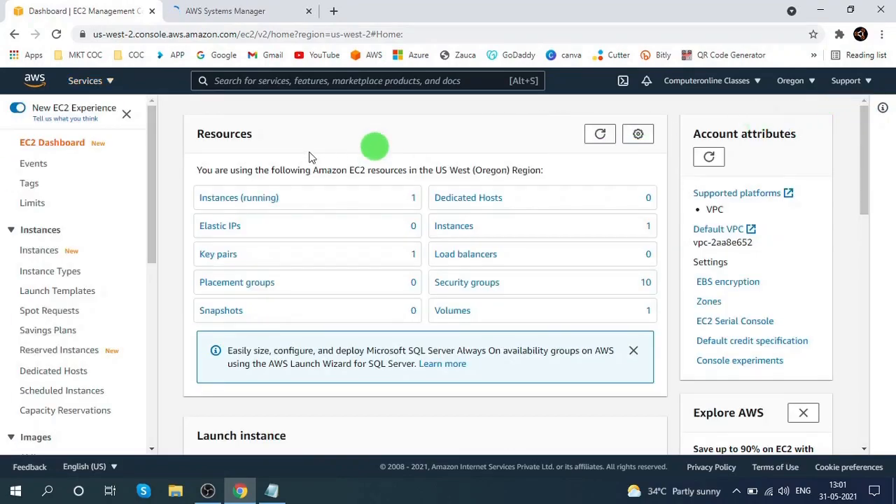
- Switch to the Systems Manager tab and open Run Command
left_click(216, 198)
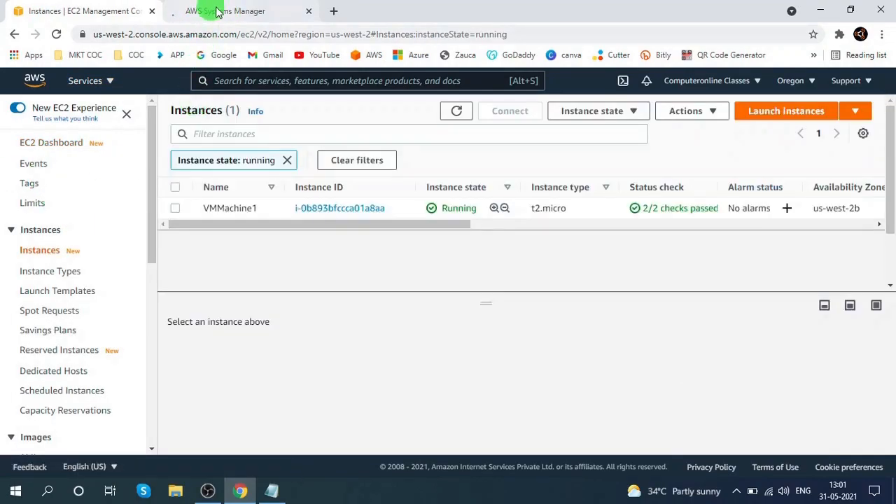
left_click(213, 11)
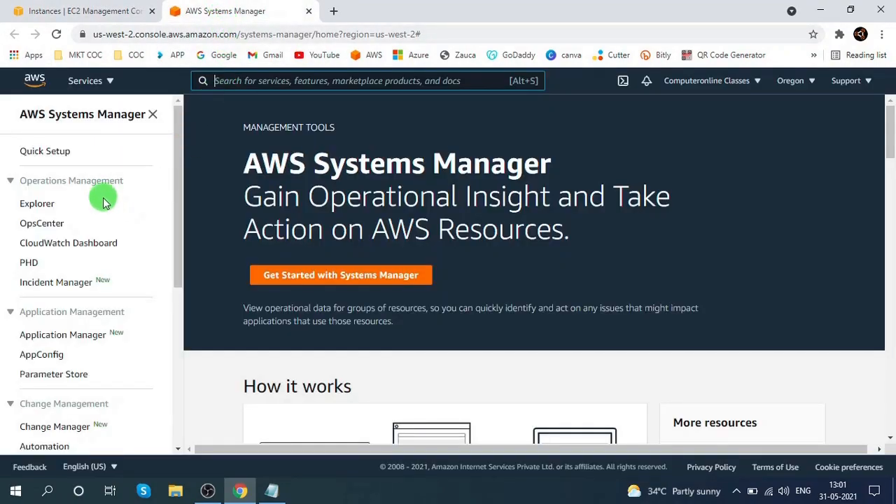
scroll(104, 204, "down", 3)
scroll(103, 204, "down", 1)
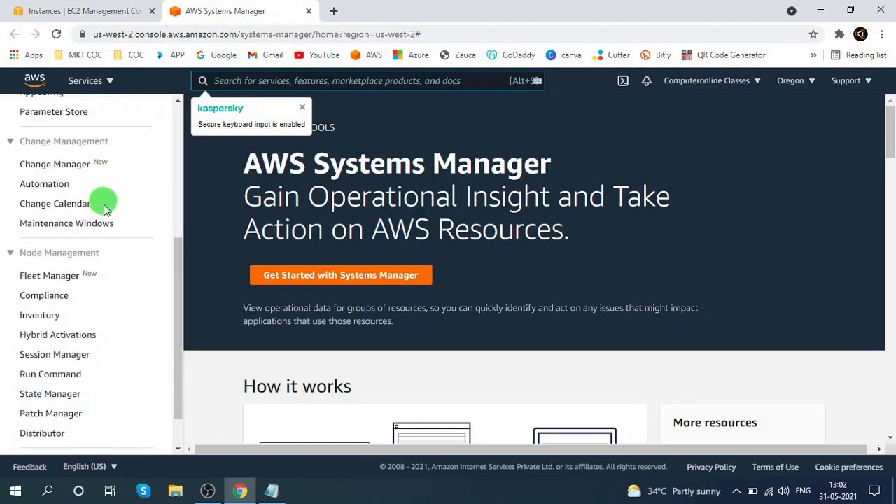
left_click(54, 375)
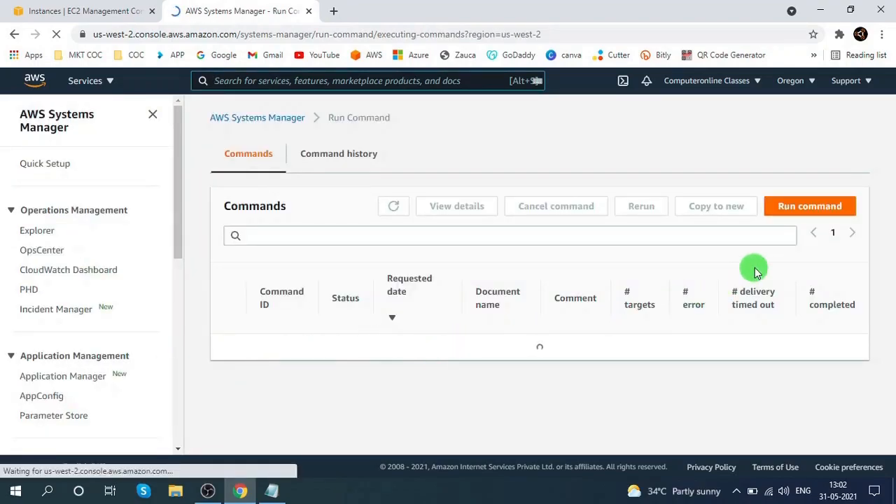
- Start a new command, filter documents by the Windows platform type, and select AWSSupport-RunEC2RescueForWindowsTool
left_click(812, 206)
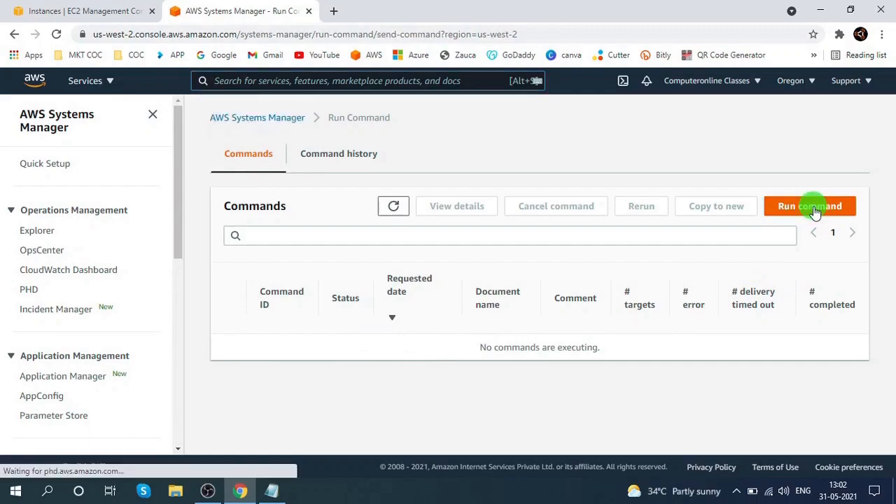
left_click(272, 209)
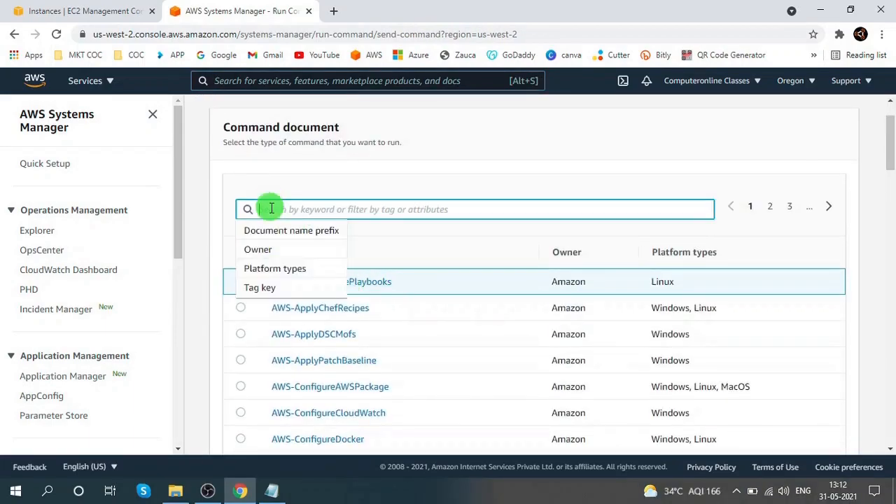
left_click(270, 269)
left_click(263, 232)
left_click(829, 208)
left_click(828, 208)
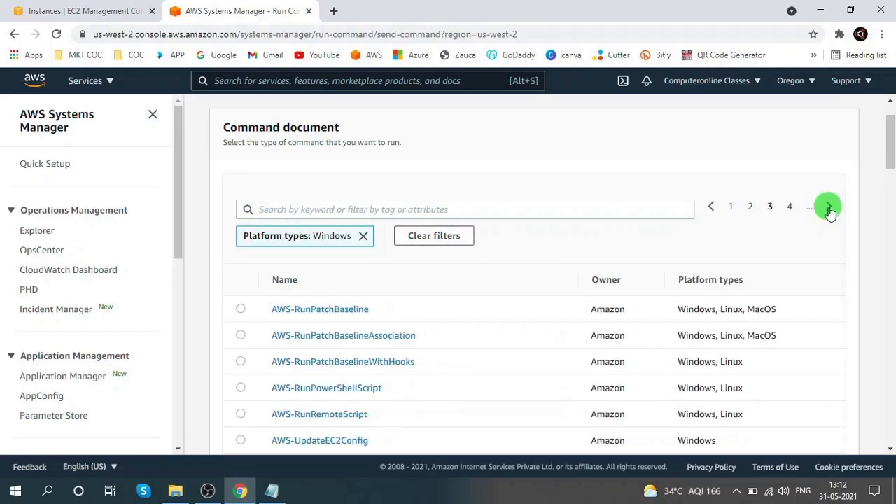
left_click(828, 209)
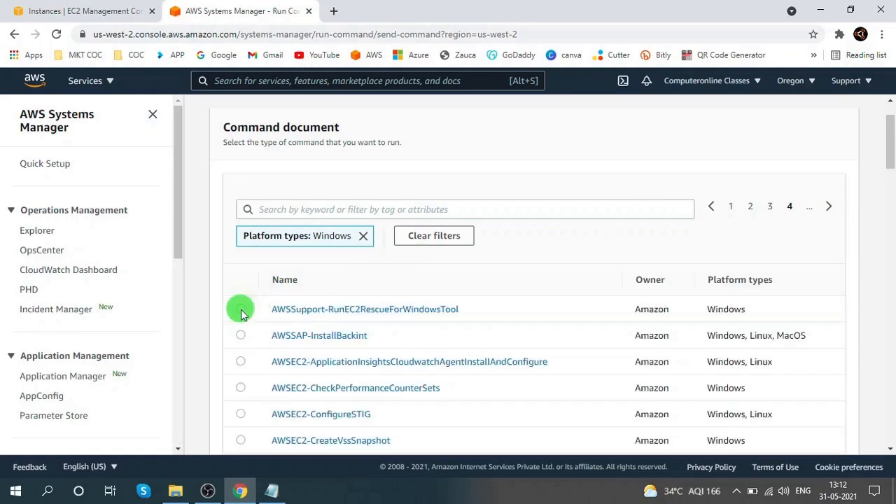
left_click(240, 310)
- Try choosing instances manually as the command targets, then return to specifying instance tags
scroll(427, 301, "down", 6)
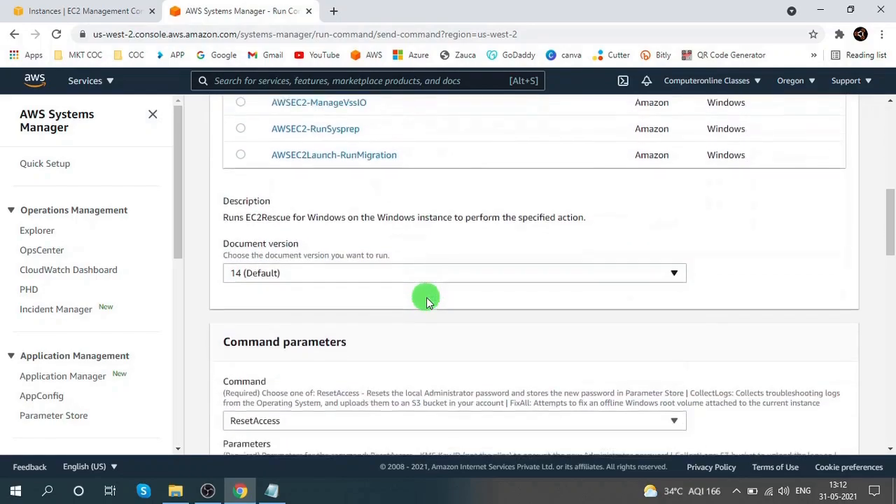
scroll(245, 315, "down", 2)
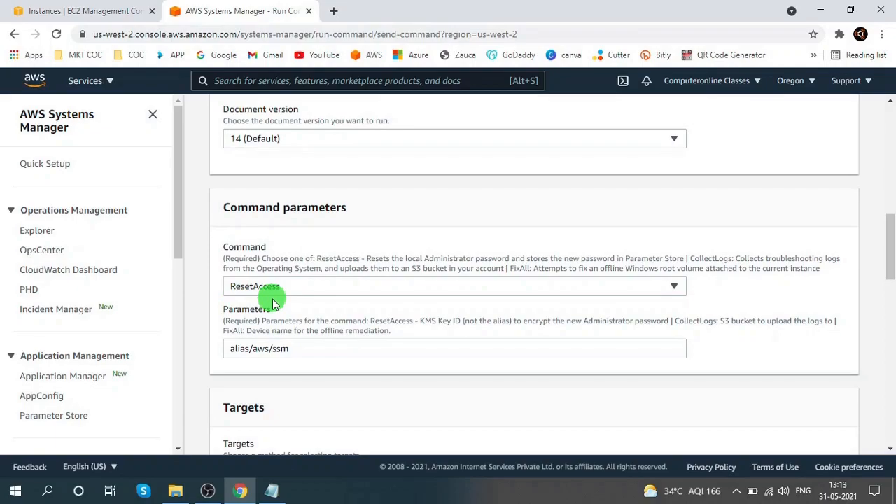
scroll(294, 319, "down", 4)
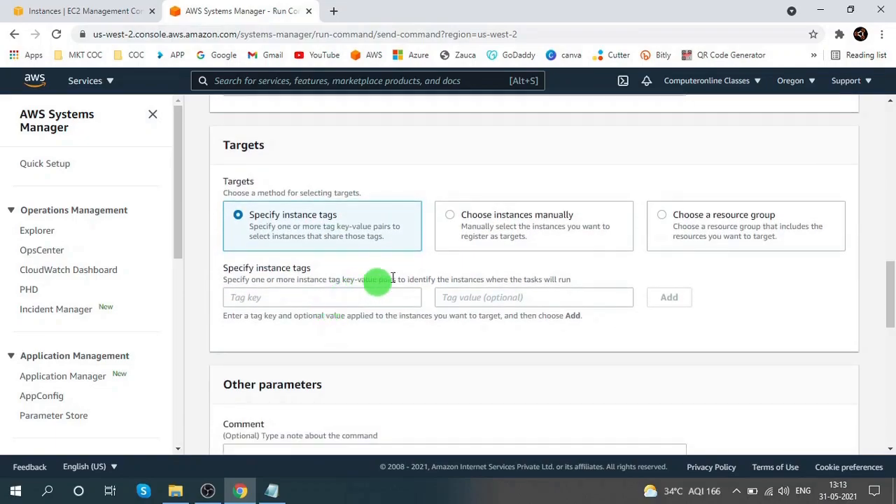
left_click(449, 218)
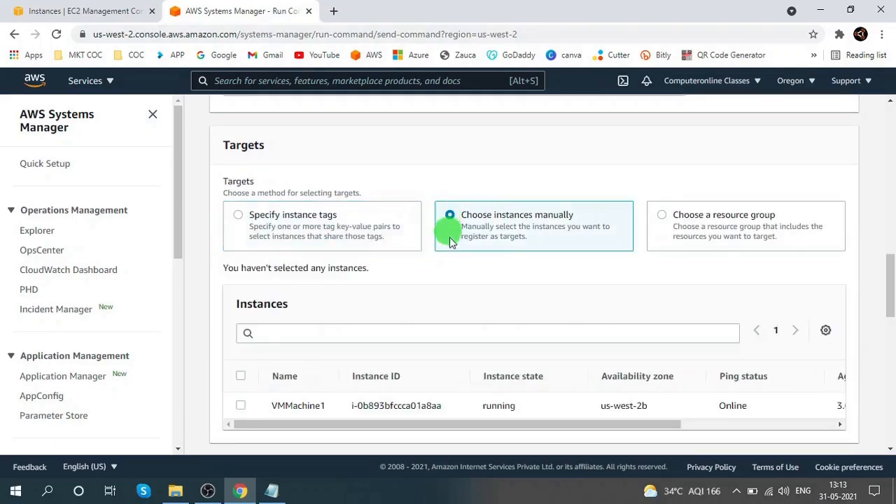
scroll(400, 371, "down", 2)
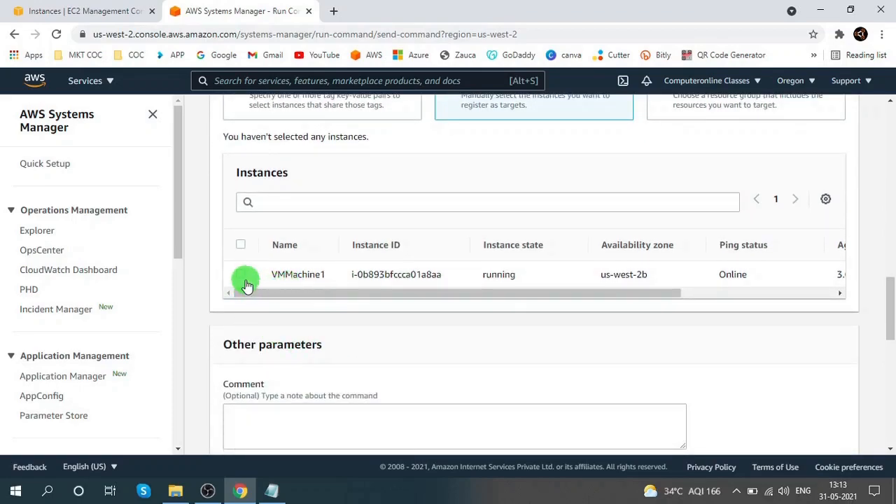
scroll(477, 294, "up", 1)
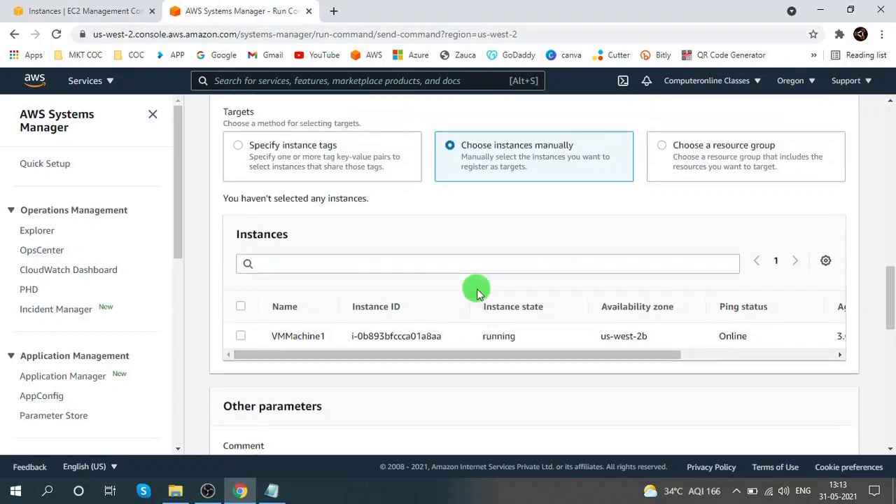
left_click(240, 155)
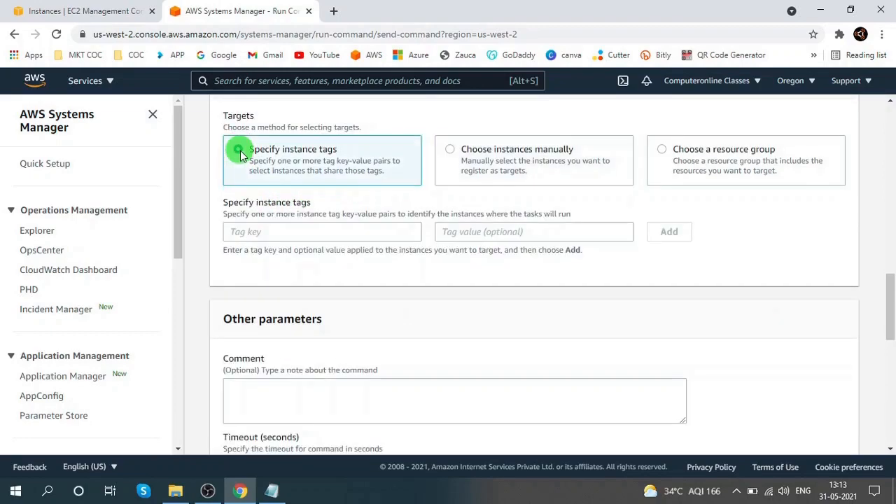
- Switch the targets to manual selection, select instance VMMachine1, and run the command
left_click(269, 232)
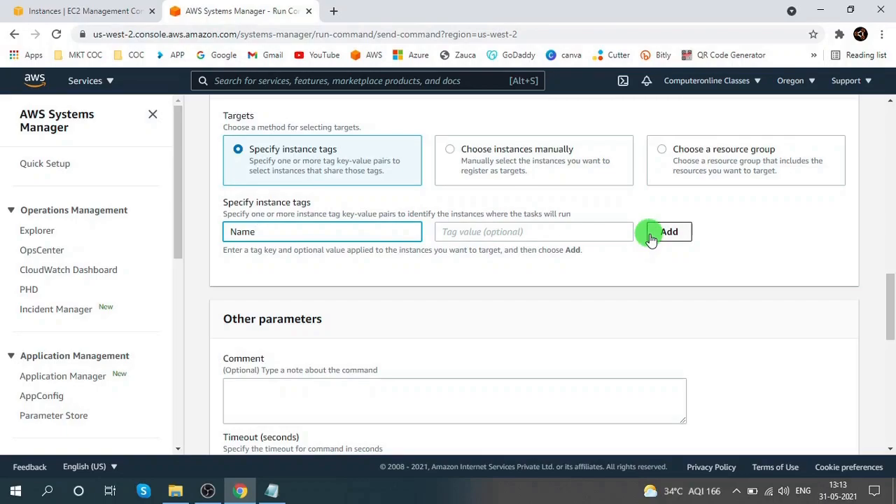
left_click(451, 151)
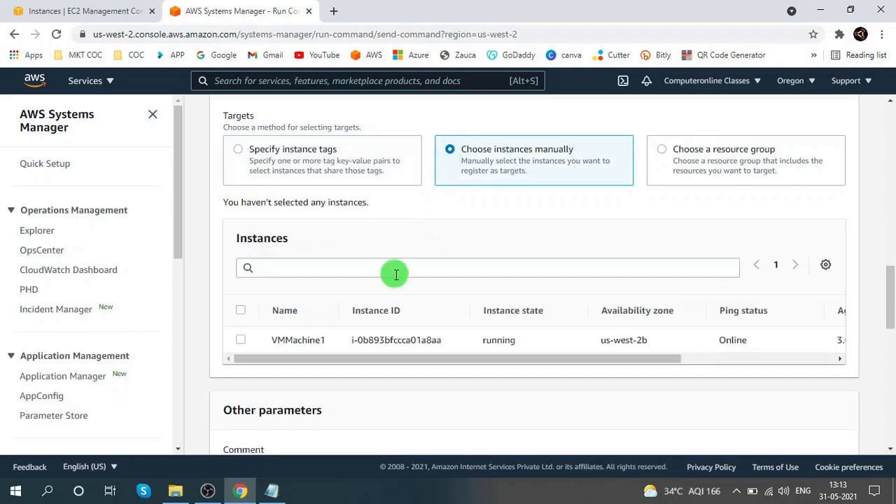
left_click(240, 343)
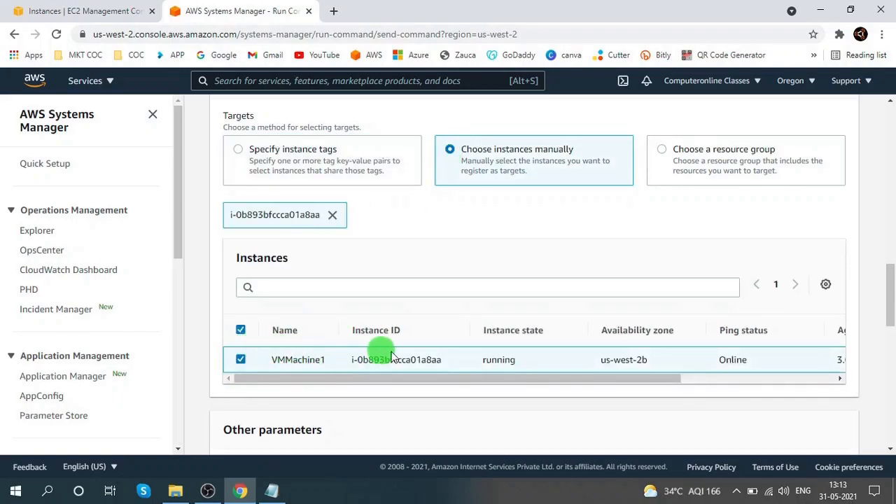
scroll(412, 343, "down", 4)
scroll(646, 401, "down", 6)
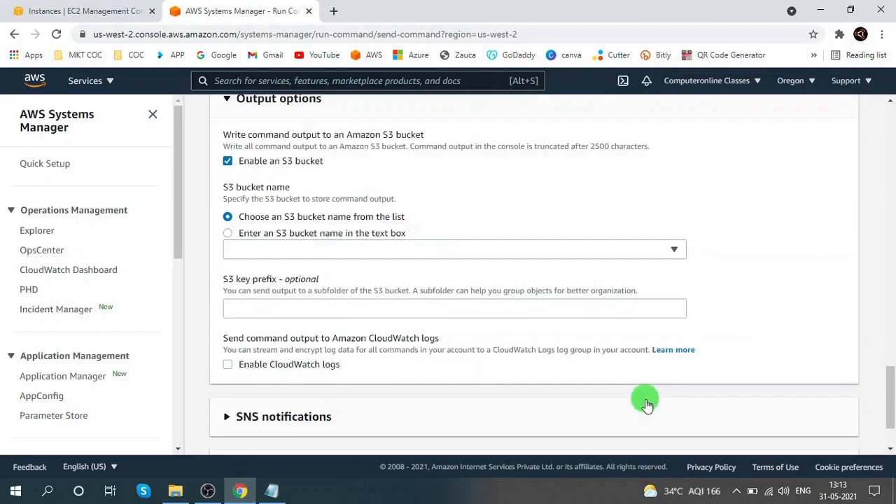
left_click(836, 426)
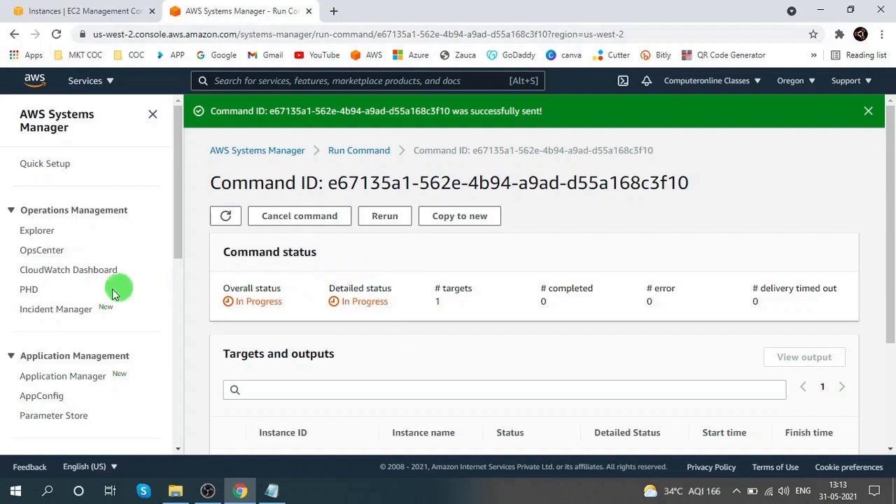
- Open Parameter Store and browse its landing page
scroll(84, 287, "down", 2)
scroll(86, 287, "down", 2)
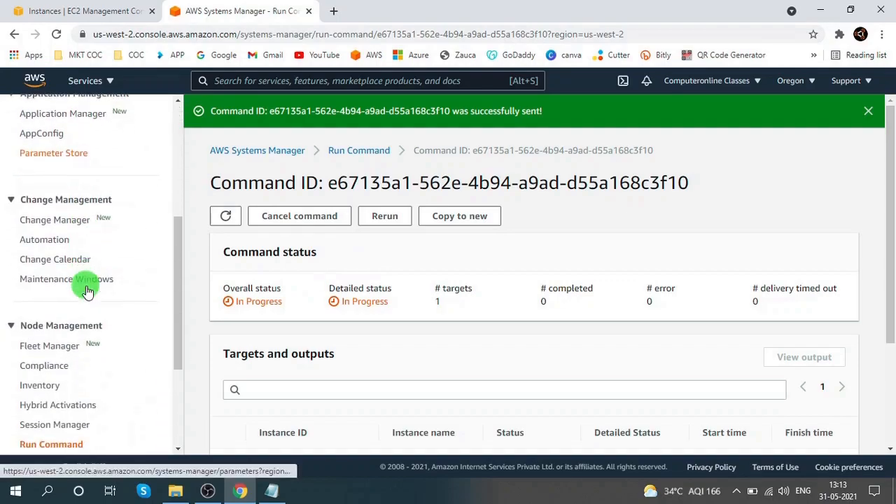
left_click(53, 160)
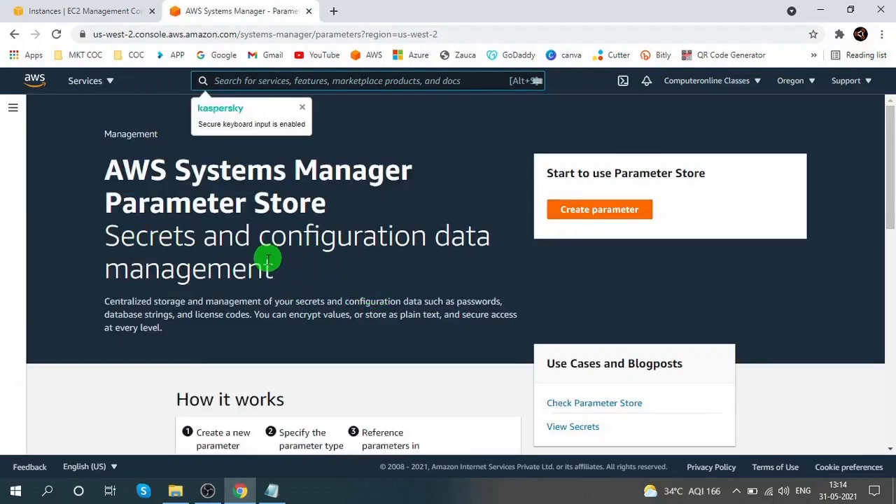
scroll(271, 250, "down", 3)
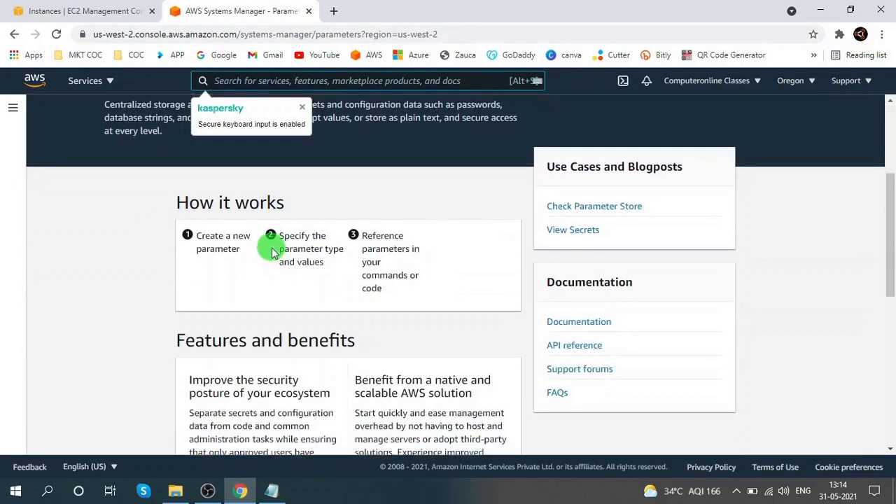
left_click(57, 34)
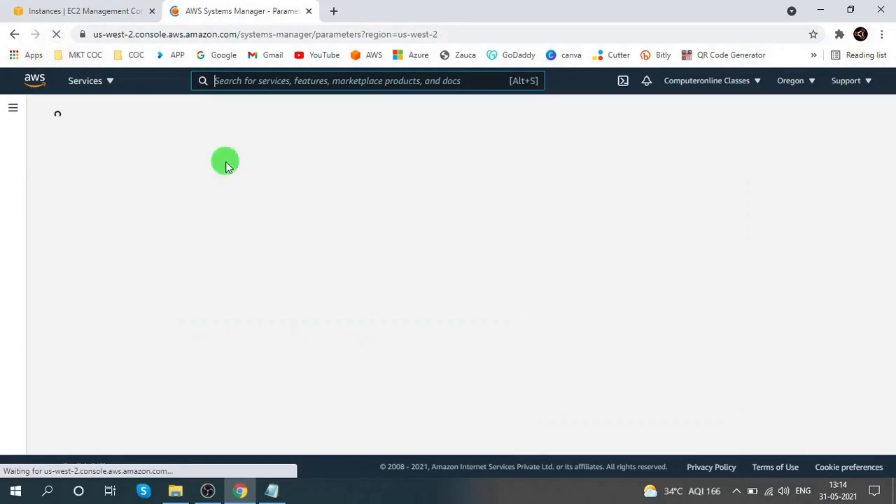
scroll(284, 237, "down", 4)
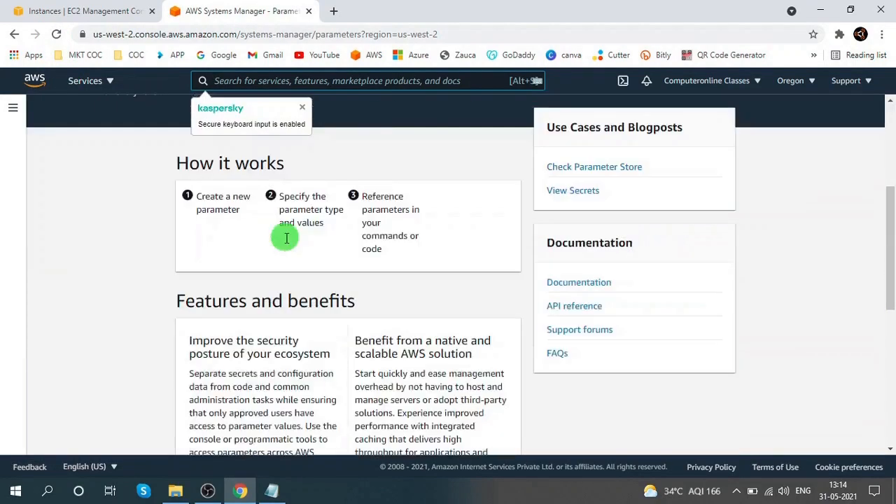
scroll(280, 230, "up", 4)
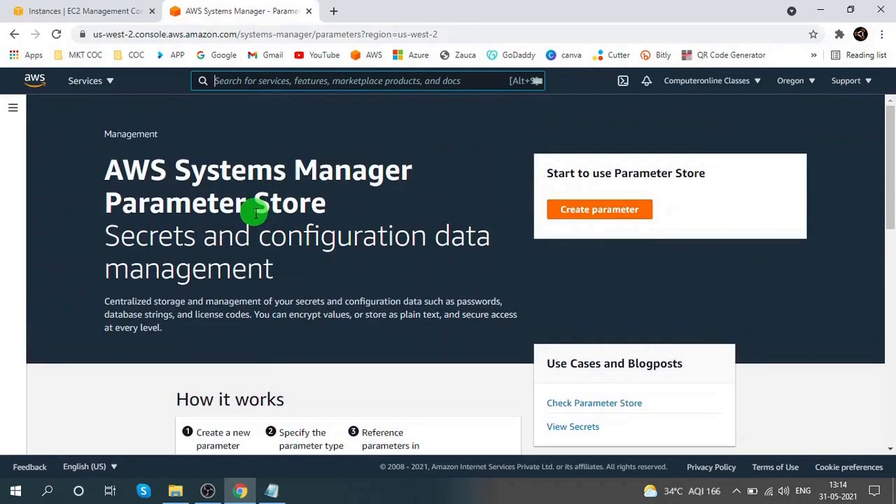
left_click(6, 111)
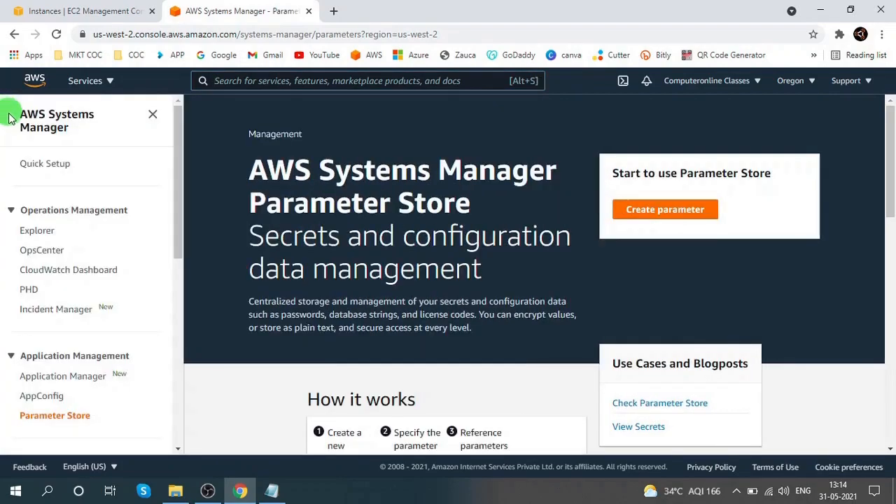
scroll(240, 175, "down", 3)
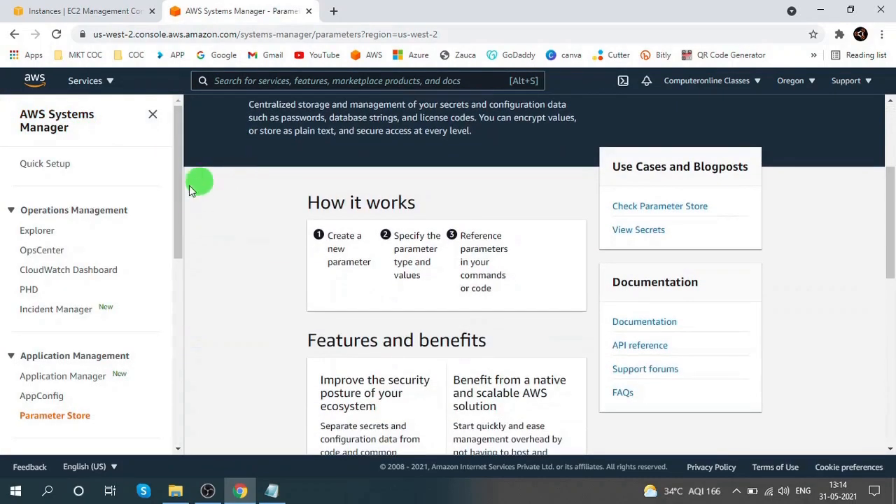
left_click(56, 35)
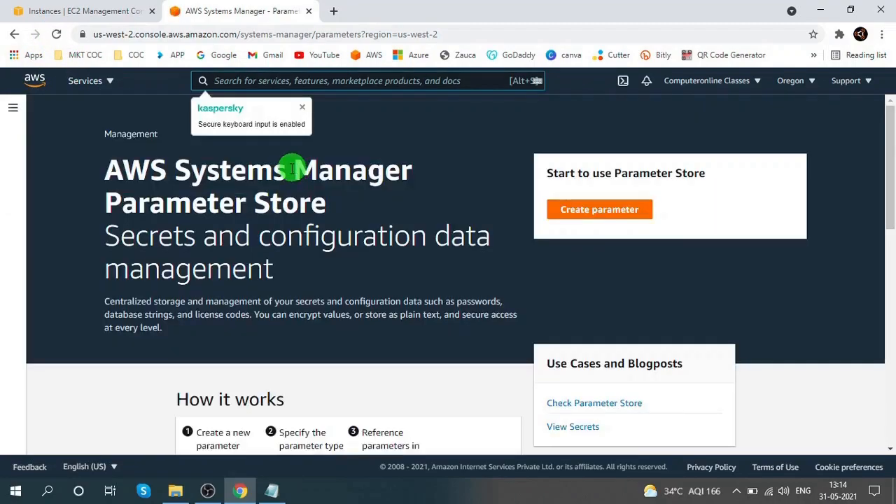
scroll(292, 174, "down", 4)
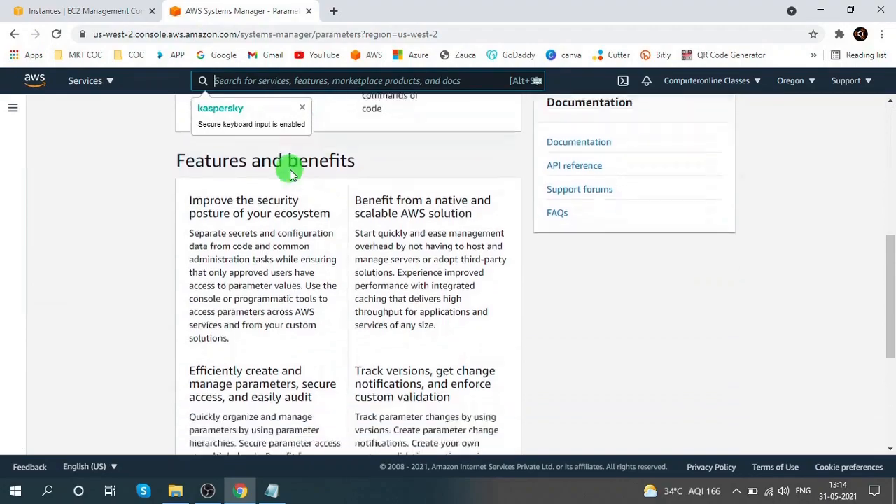
scroll(292, 174, "up", 8)
- Browse the Systems Manager features documentation linked from Parameter Store, then go back
key("alt+s")
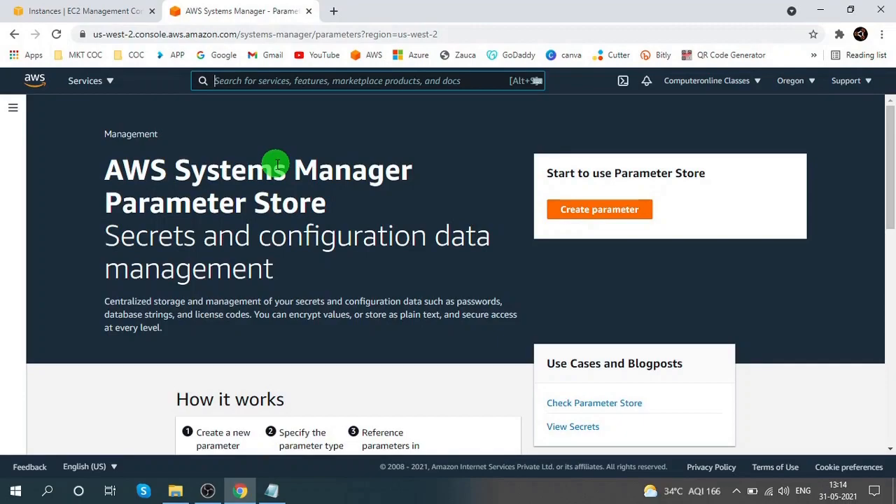
scroll(311, 166, "down", 1)
scroll(316, 165, "down", 3)
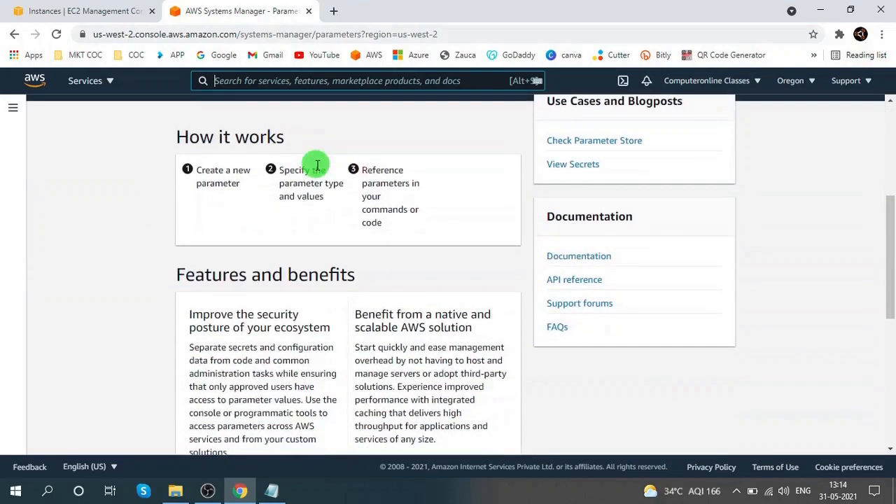
left_click(582, 141)
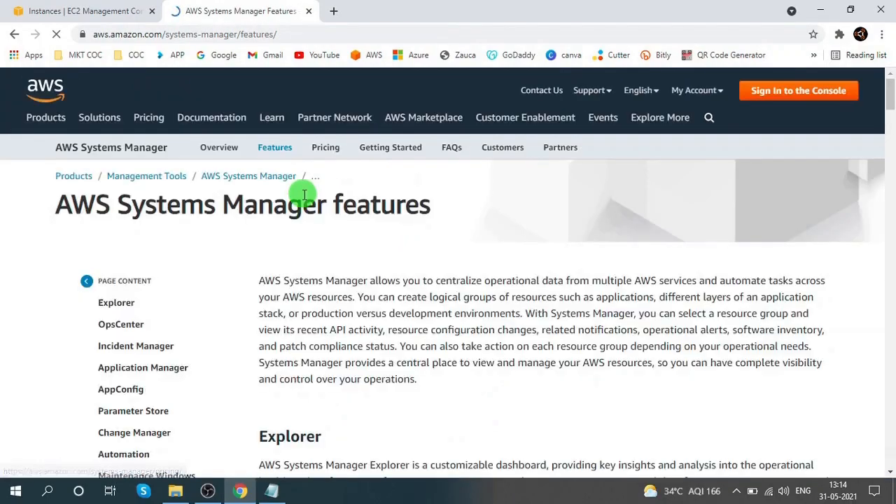
scroll(302, 194, "down", 4)
scroll(302, 193, "down", 5)
scroll(303, 194, "up", 6)
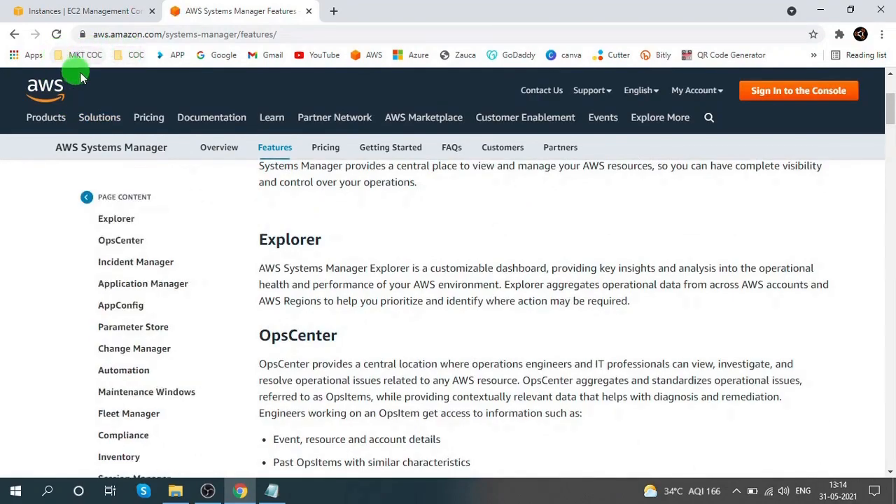
left_click(14, 35)
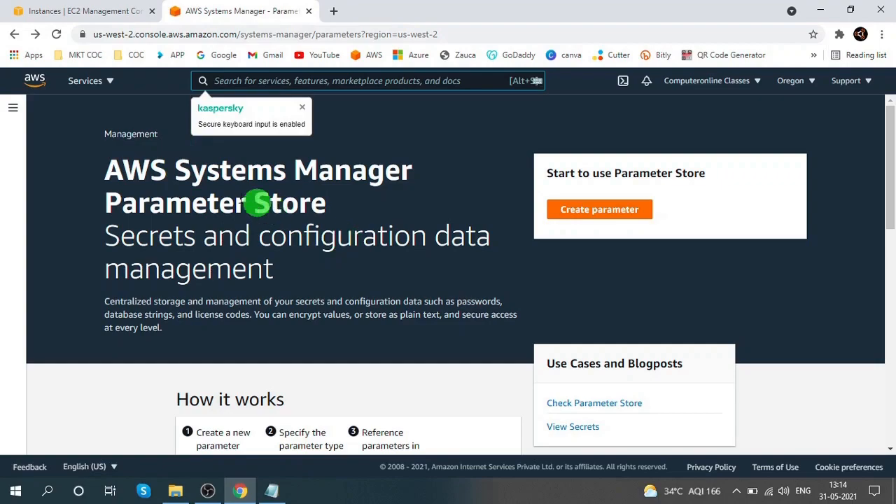
- Return to the command's details page, refresh its status, and glance at the EC2 instances tab
left_click(14, 35)
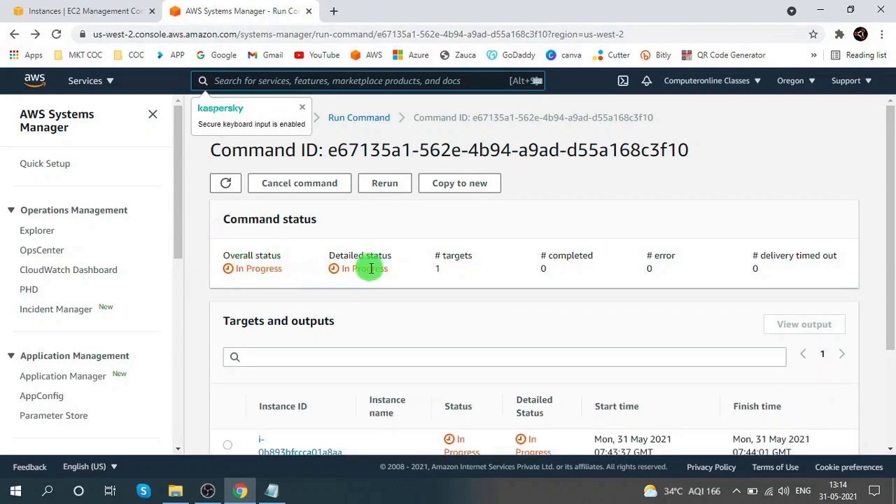
scroll(460, 278, "down", 1)
scroll(460, 277, "down", 2)
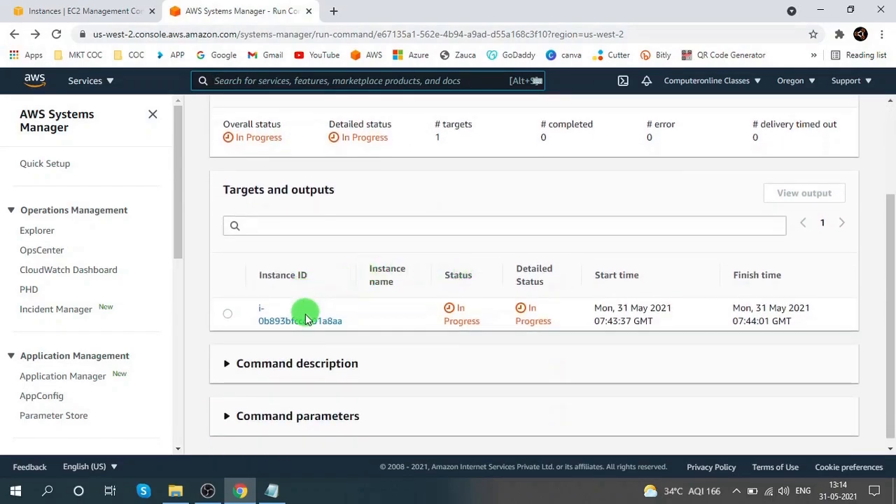
scroll(334, 273, "up", 2)
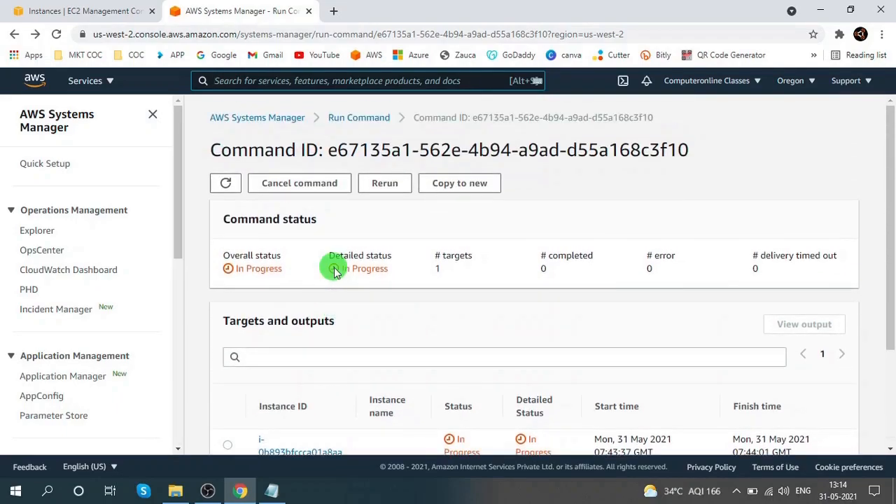
left_click(226, 184)
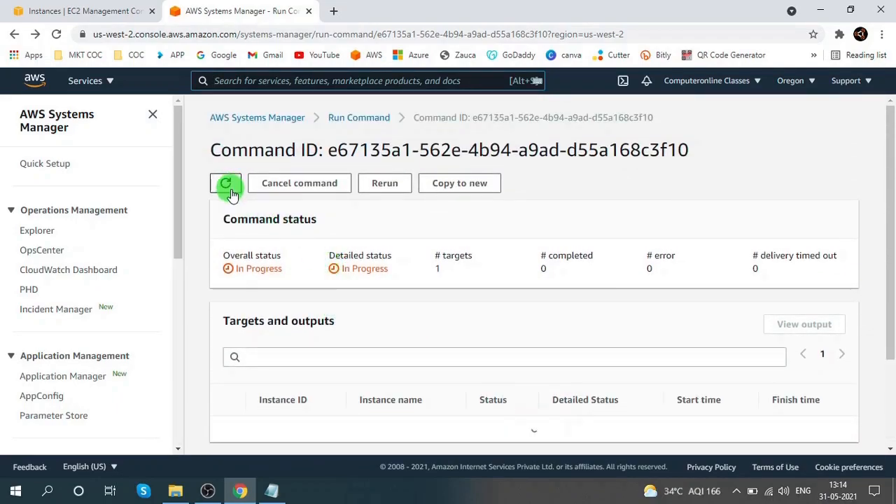
left_click(226, 185)
scroll(413, 230, "down", 2)
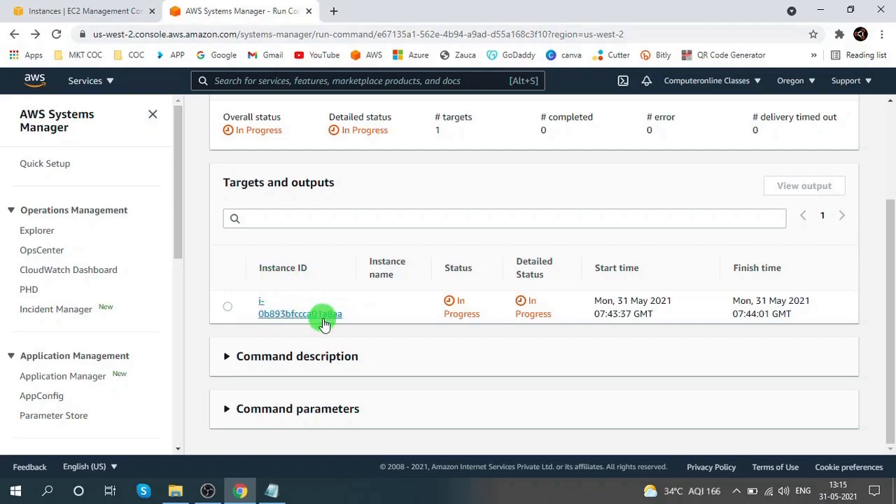
left_click(98, 12)
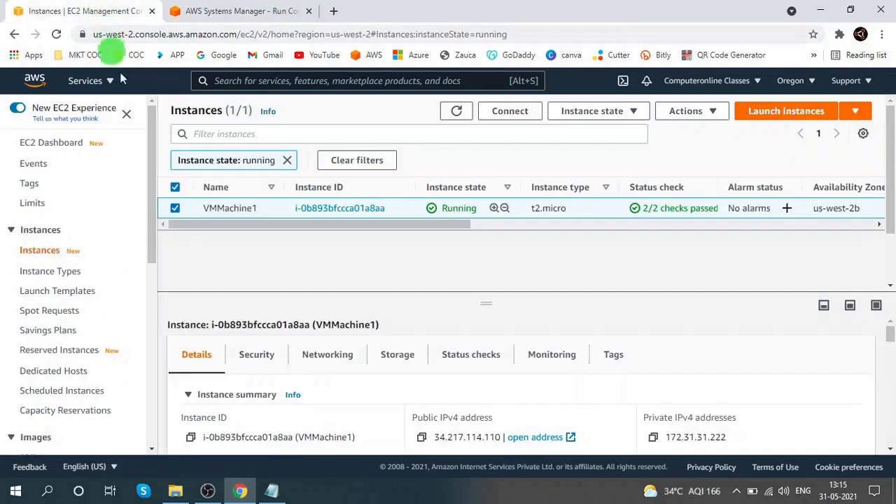
left_click(266, 10)
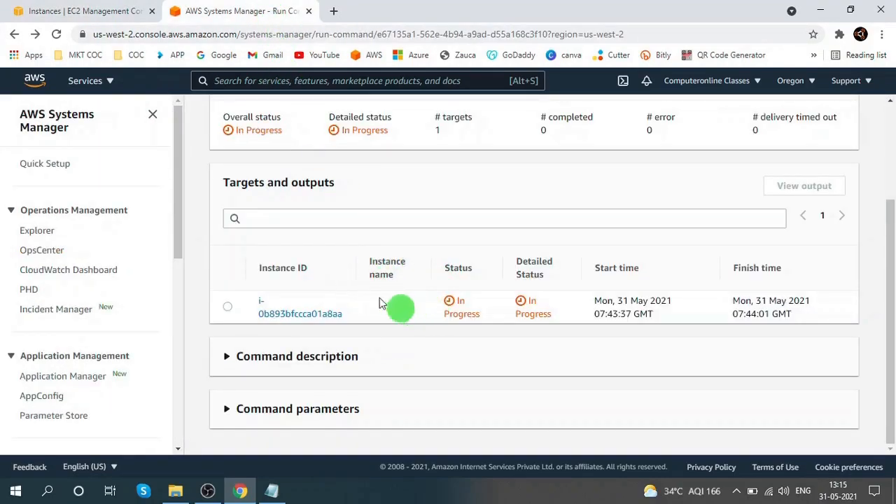
- Open Parameter Store in a new browser tab and switch to it
scroll(91, 273, "down", 2)
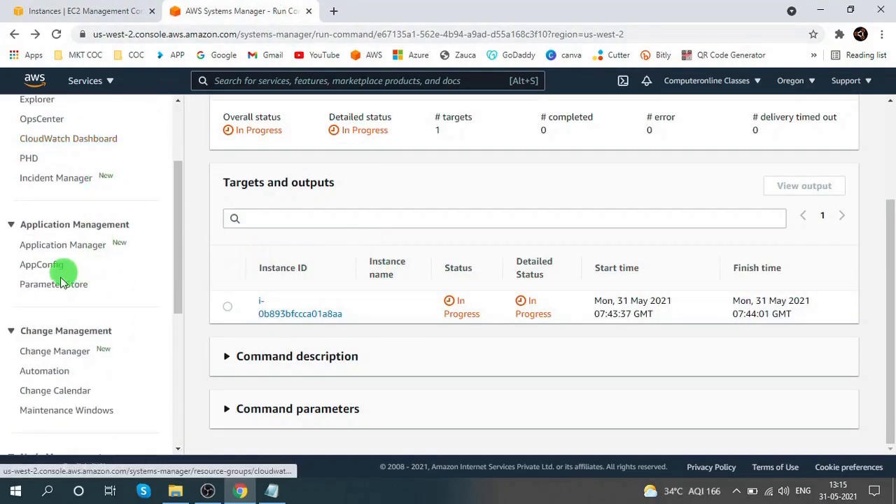
right_click(64, 287)
left_click(112, 294)
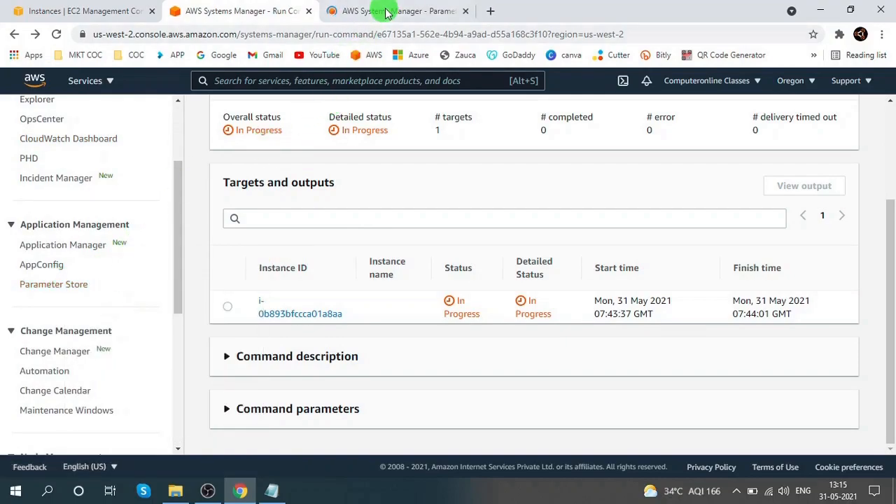
left_click(384, 12)
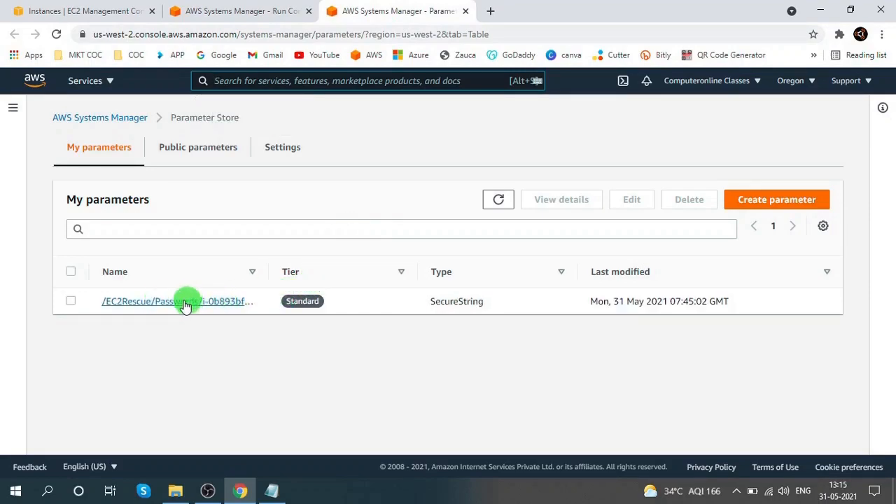
- Widen the Name column and open the /EC2Rescue/Passwords parameter for the instance
left_click_drag(267, 277, 369, 280)
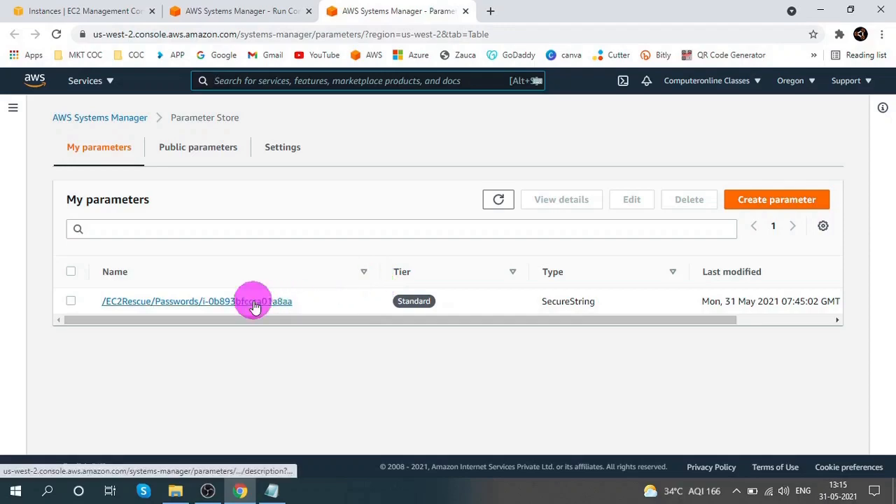
left_click(284, 301)
scroll(266, 302, "down", 1)
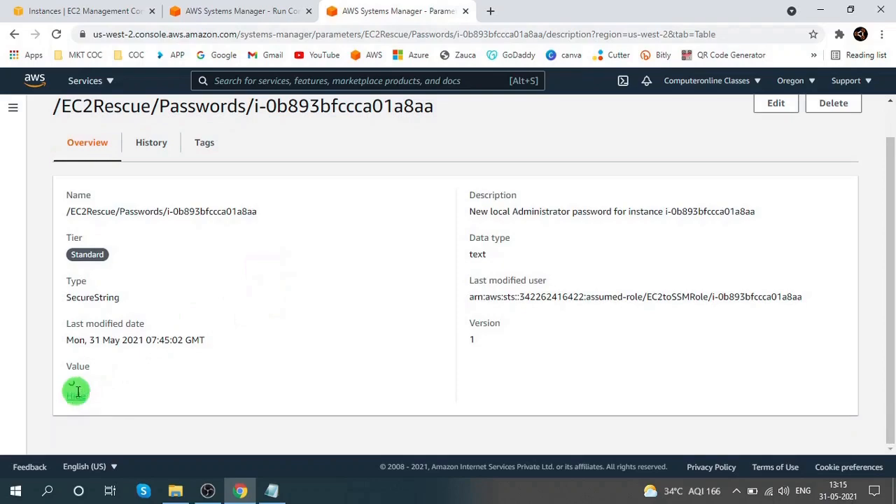
- Copy the parameter's new administrator password value and paste it into the Notepad notes
left_click_drag(67, 383, 176, 382)
right_click(168, 386)
left_click(184, 394)
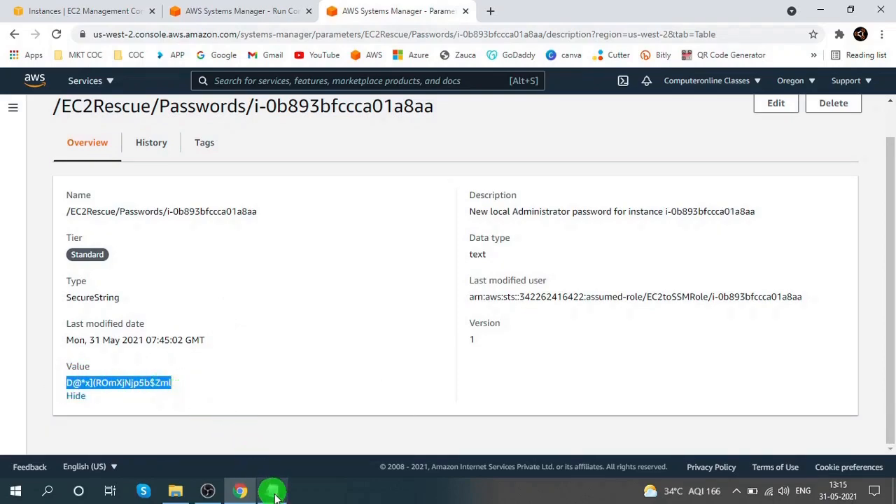
left_click(270, 490)
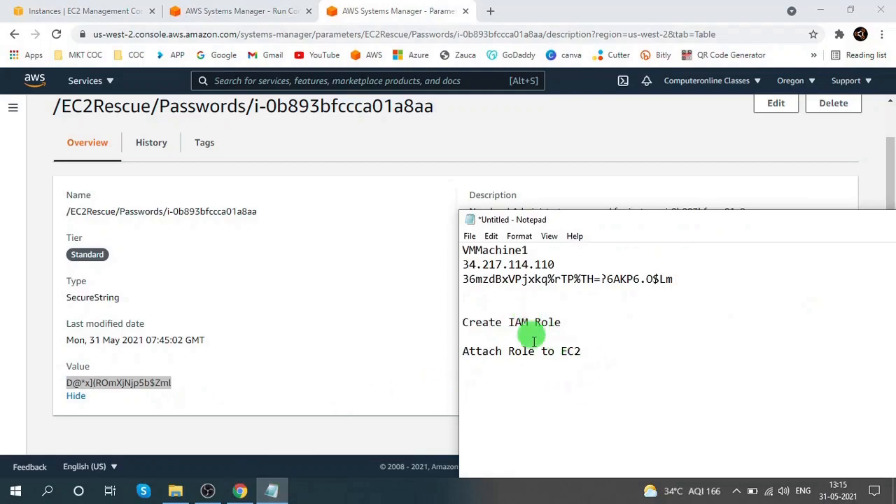
key("ctrl+v")
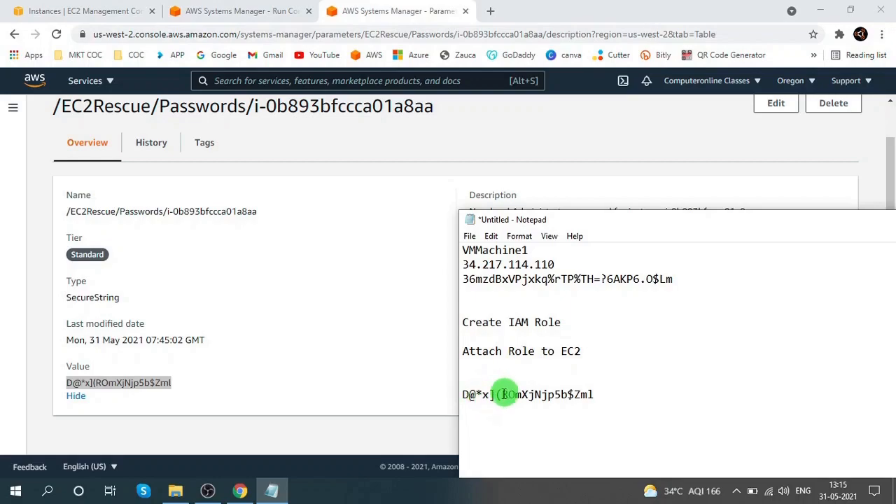
- Select the instance's public IP 34.217.114.110 in the notes and open a Remote Desktop Connection to it
left_click_drag(552, 264, 436, 264)
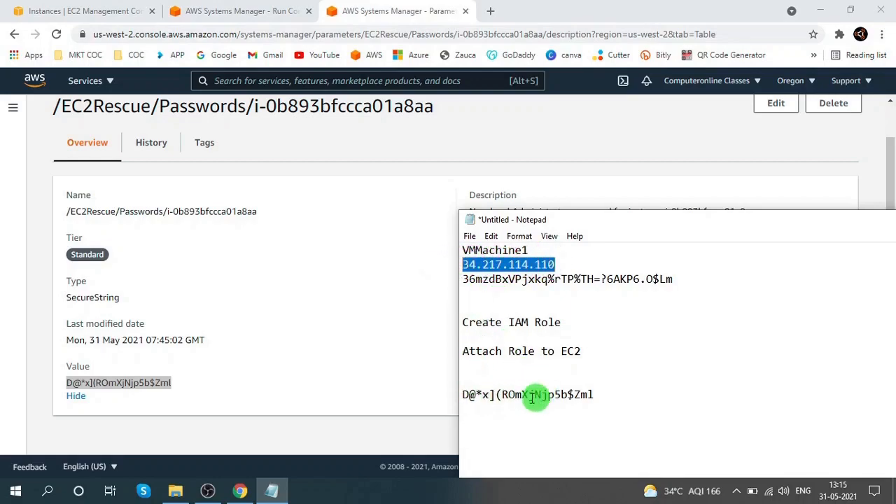
left_click(820, 10)
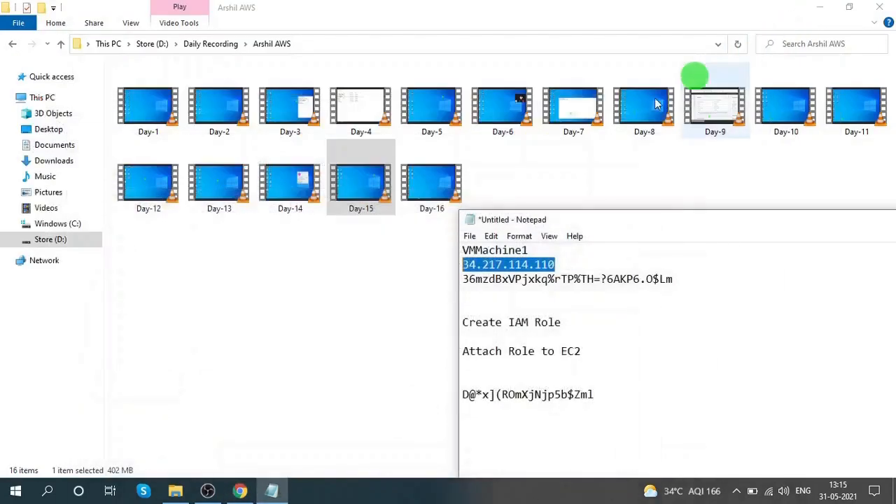
left_click(826, 10)
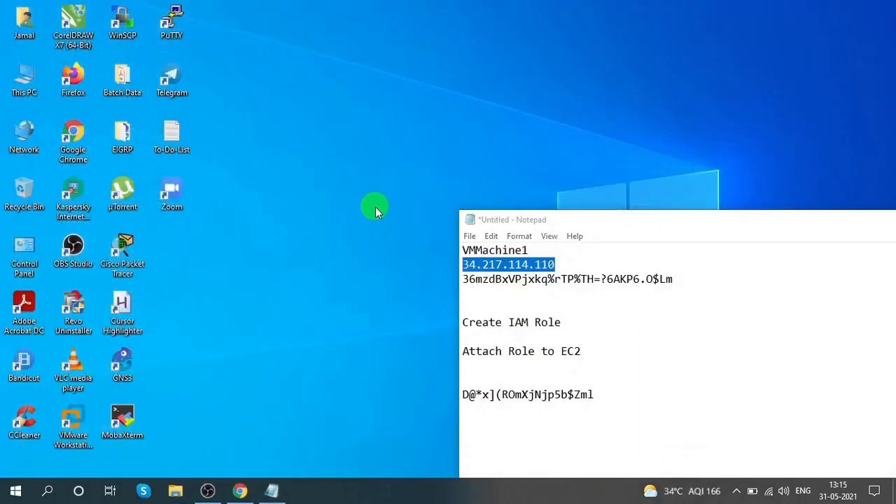
key("super+r")
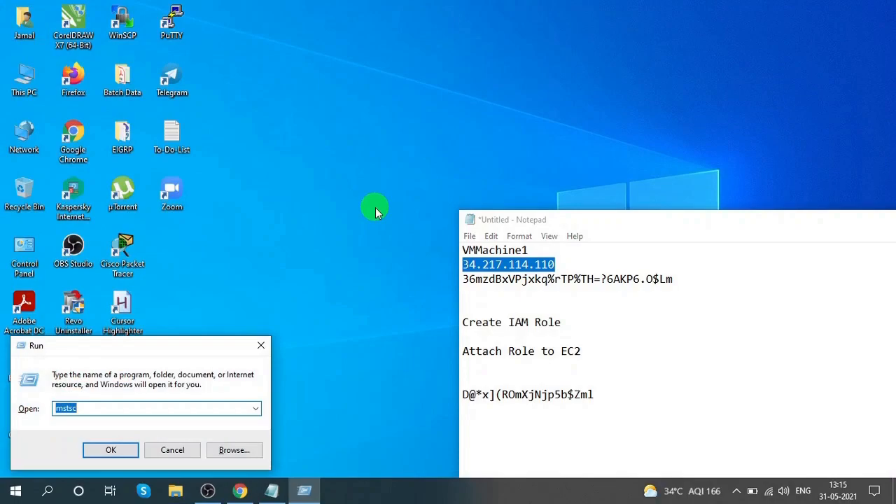
key("Return")
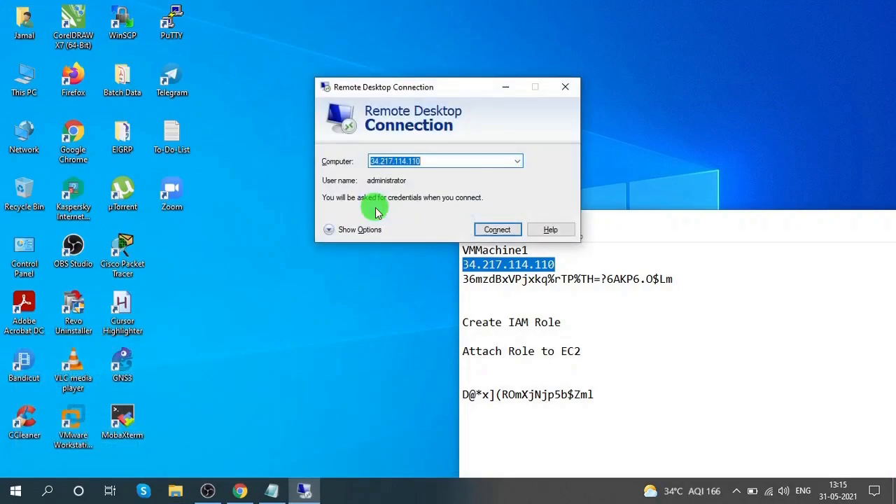
left_click(508, 230)
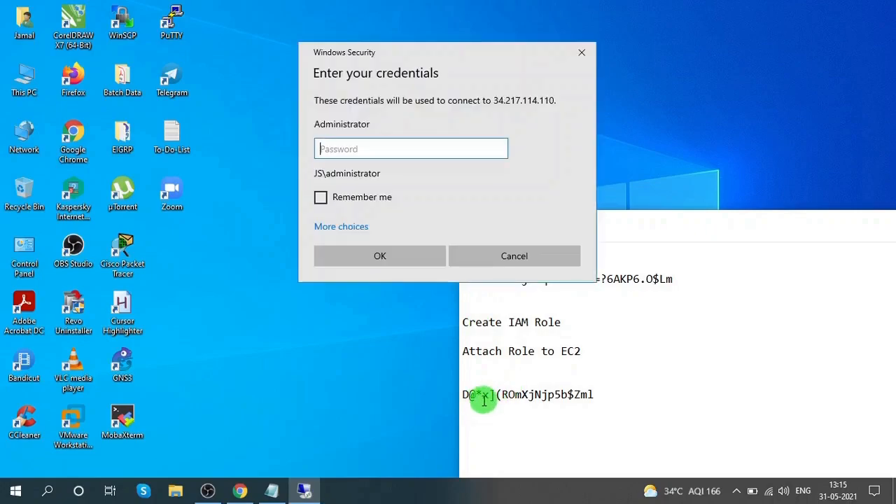
- Log in as Administrator with the reset password from the notes, accept the certificate warning, and close the remote session
left_click_drag(593, 394, 457, 392)
left_click(362, 148)
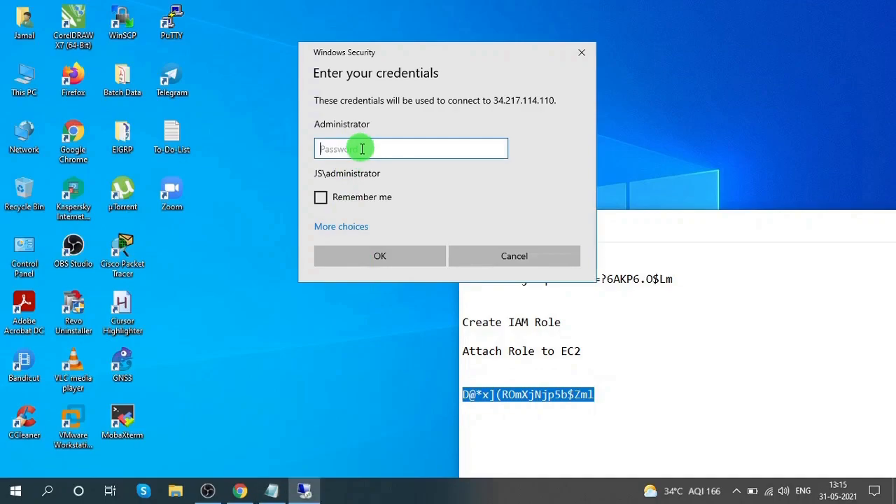
left_click(382, 255)
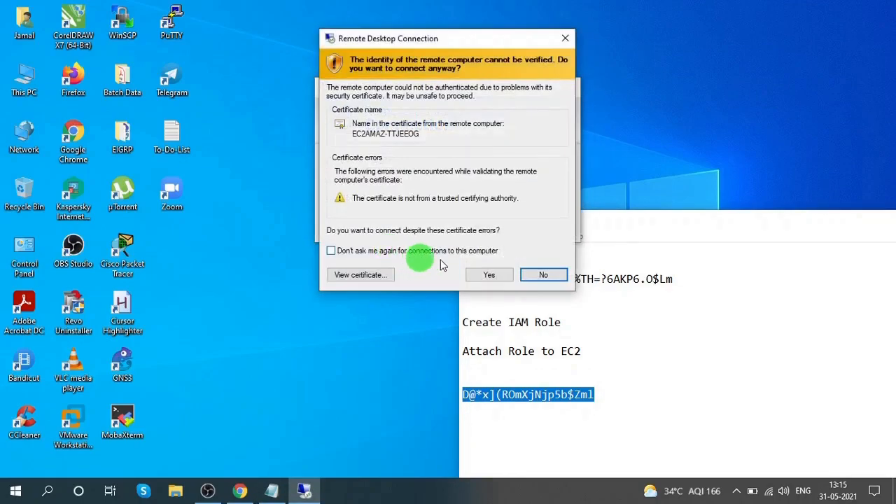
left_click(490, 273)
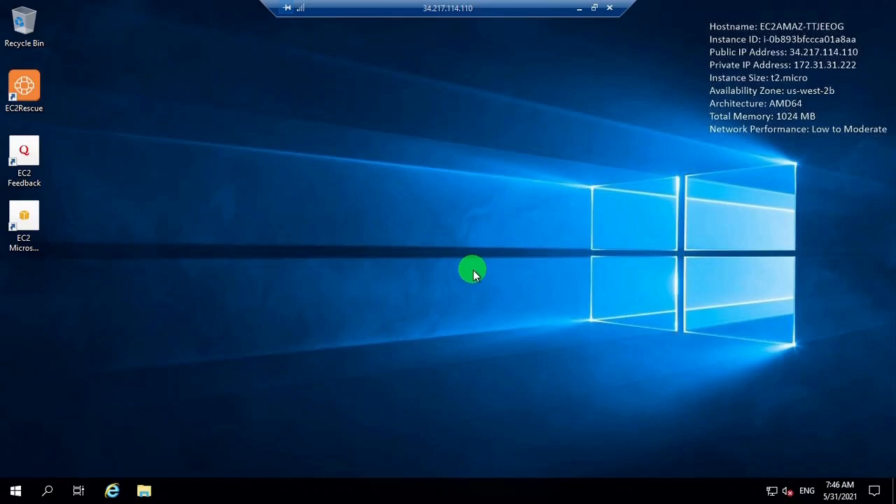
left_click(612, 8)
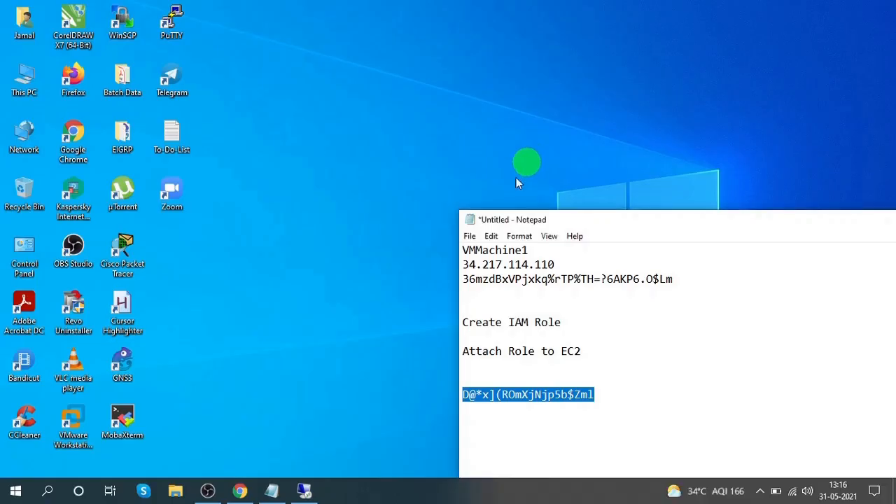